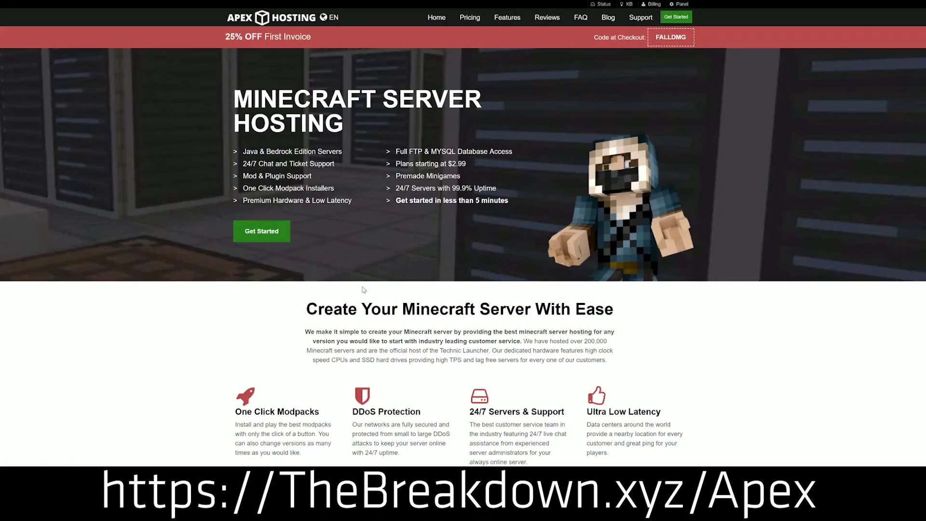
- Scroll the Apex Hosting homepage and highlight the One Click Modpacks, Automated Backups and Instant Setup text
scroll(296, 145, "down", 4)
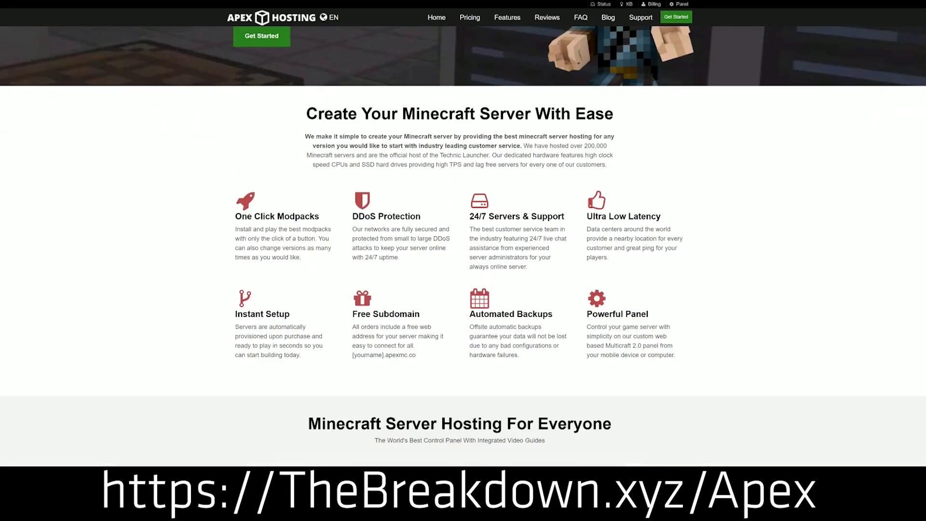
left_click_drag(234, 216, 561, 216)
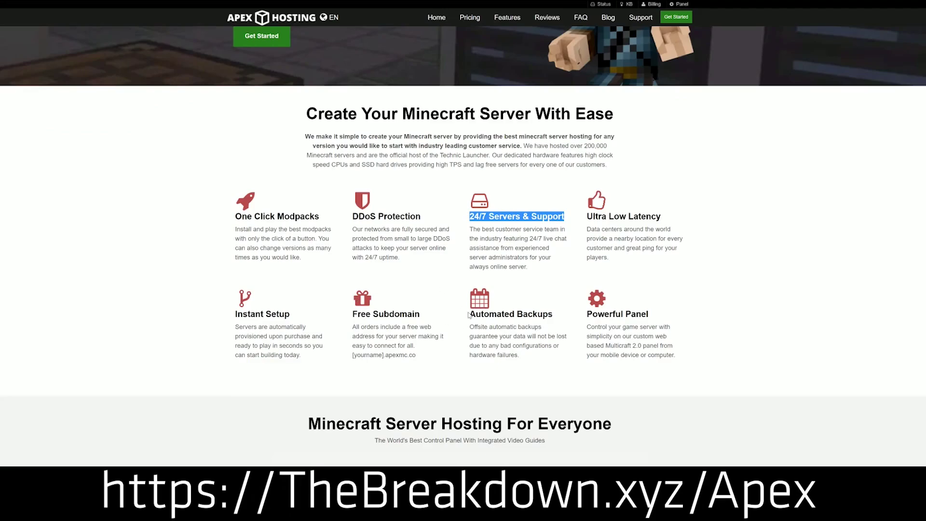
left_click_drag(467, 315, 581, 314)
left_click_drag(314, 329, 308, 357)
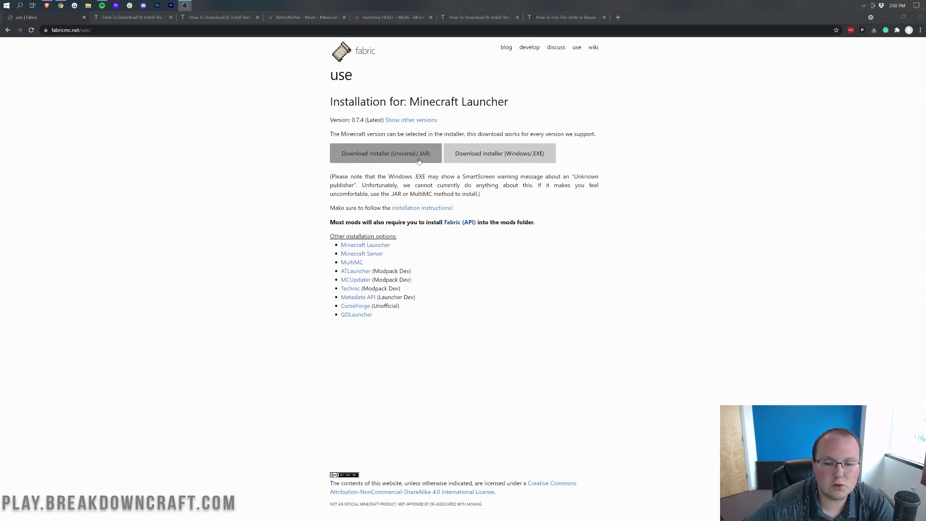
- Download and keep the Universal JAR fabric-installer-0.7.4.jar, then bring up the FabricAPI install article
left_click(376, 161)
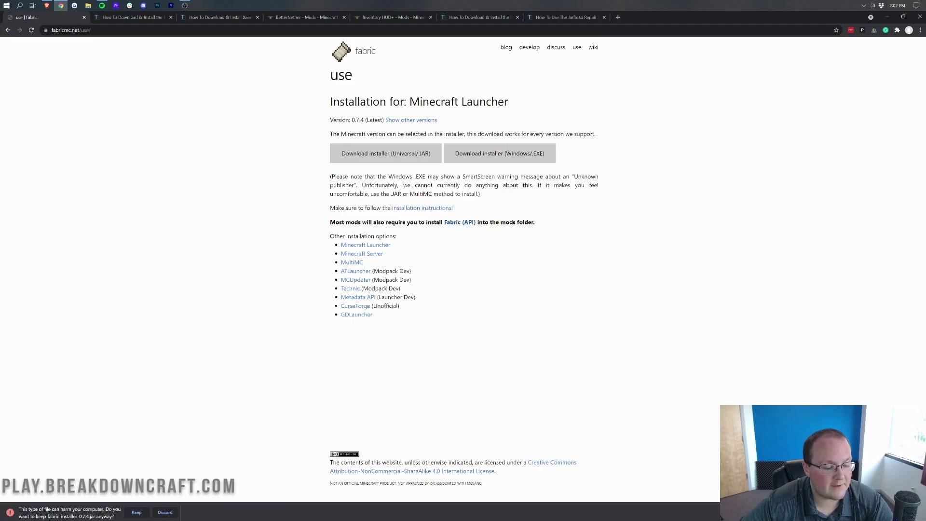
left_click(131, 513)
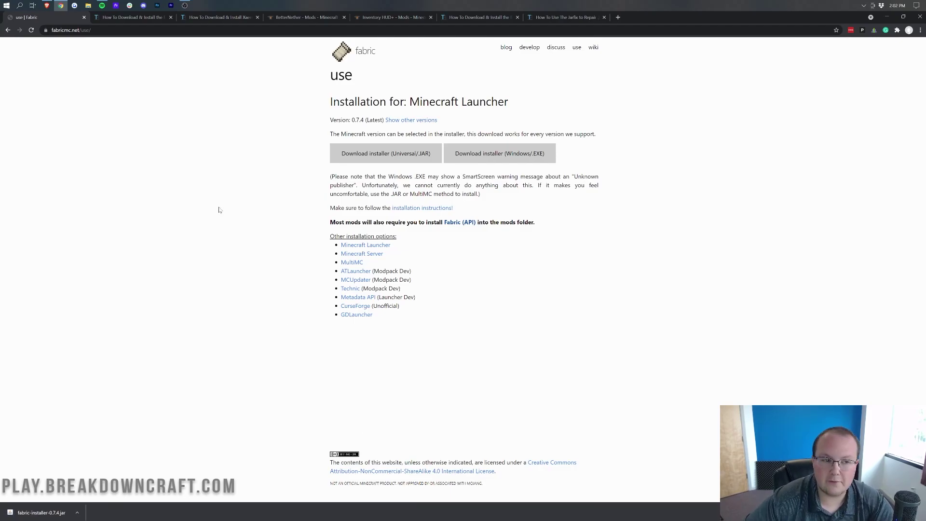
left_click(129, 18)
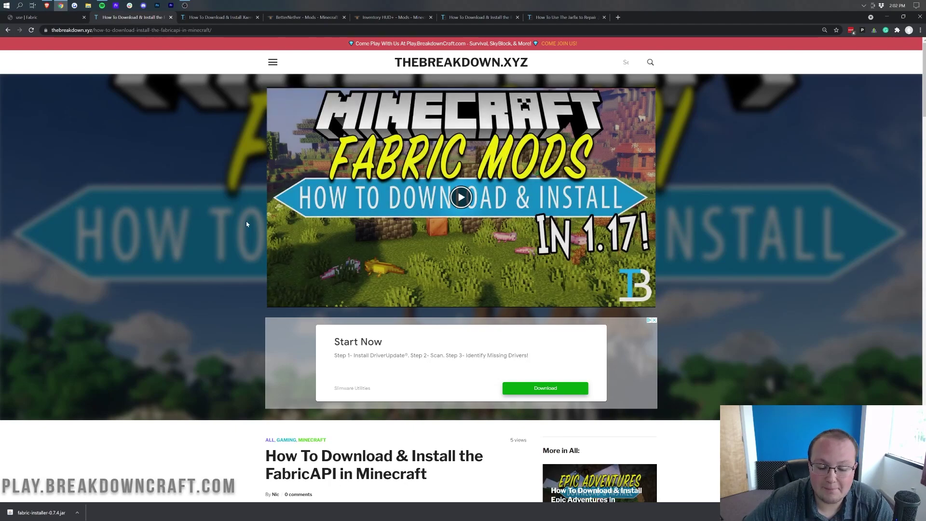
- Open the Fabric API CurseForge mod page from the install article
scroll(243, 217, "down", 5)
scroll(245, 270, "up", 5)
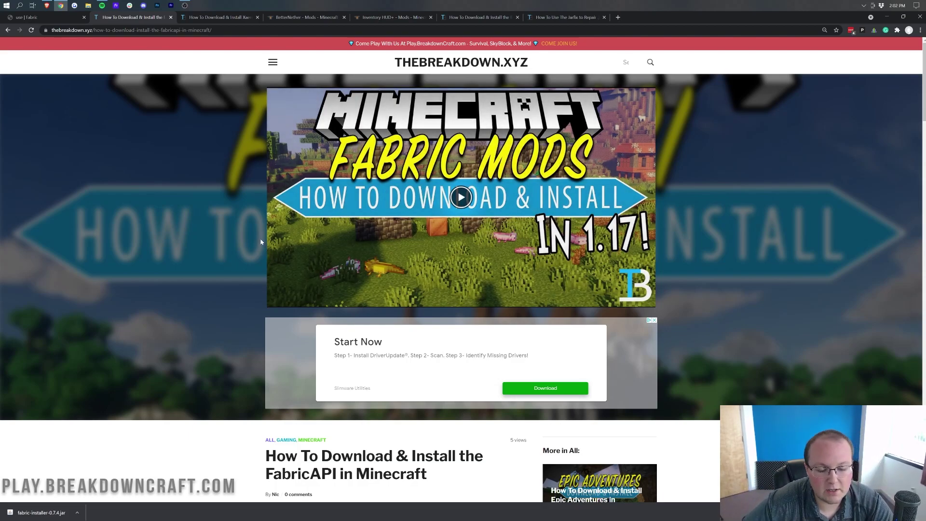
scroll(262, 253, "down", 7)
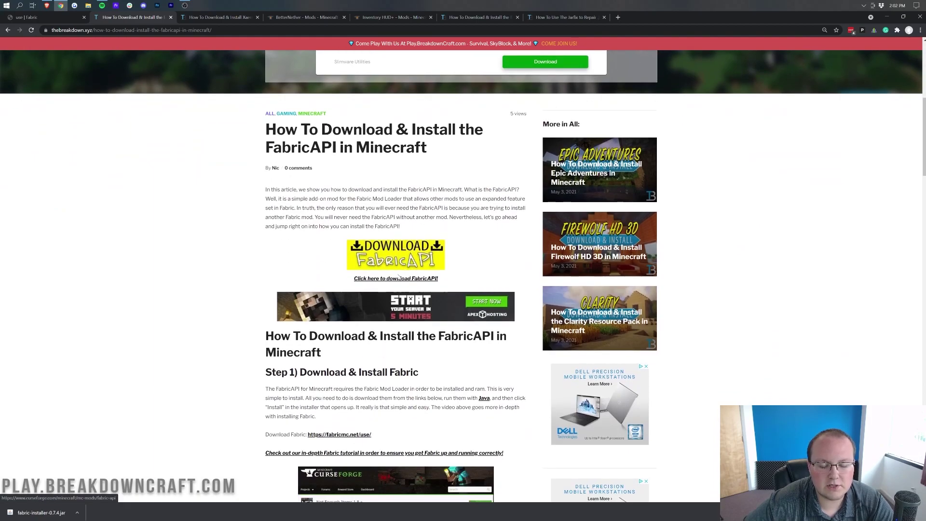
left_click(364, 266)
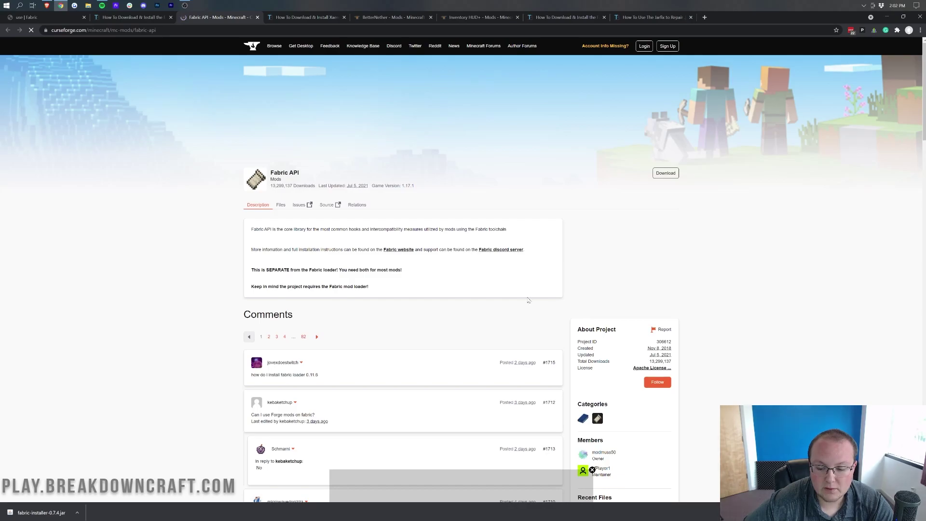
- Download the Fabric API 0.36.1 file for Minecraft 1.17 and keep it
scroll(527, 299, "down", 4)
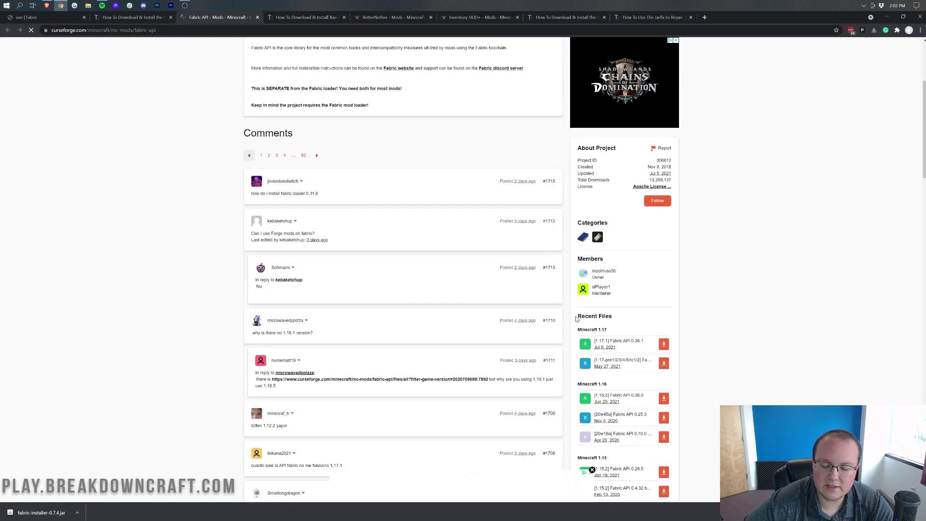
triple_click(585, 332)
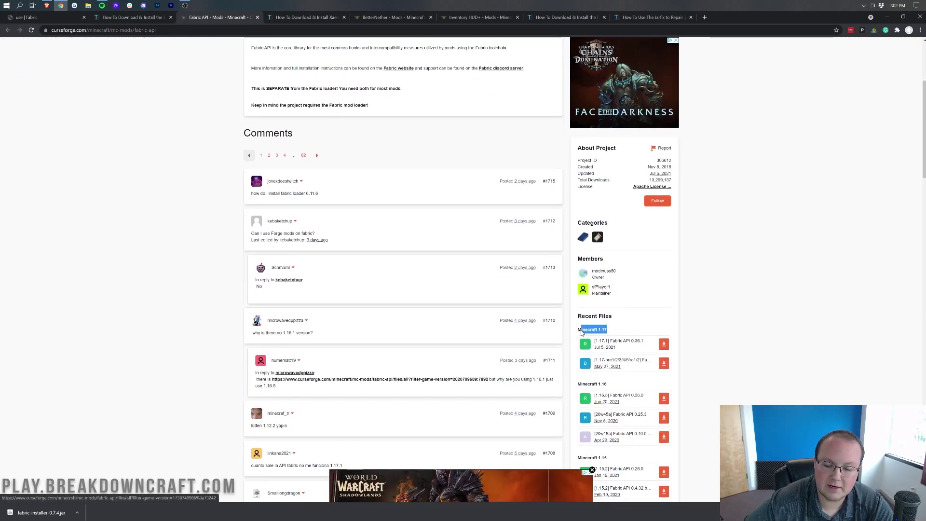
left_click(649, 332)
scroll(650, 332, "down", 2)
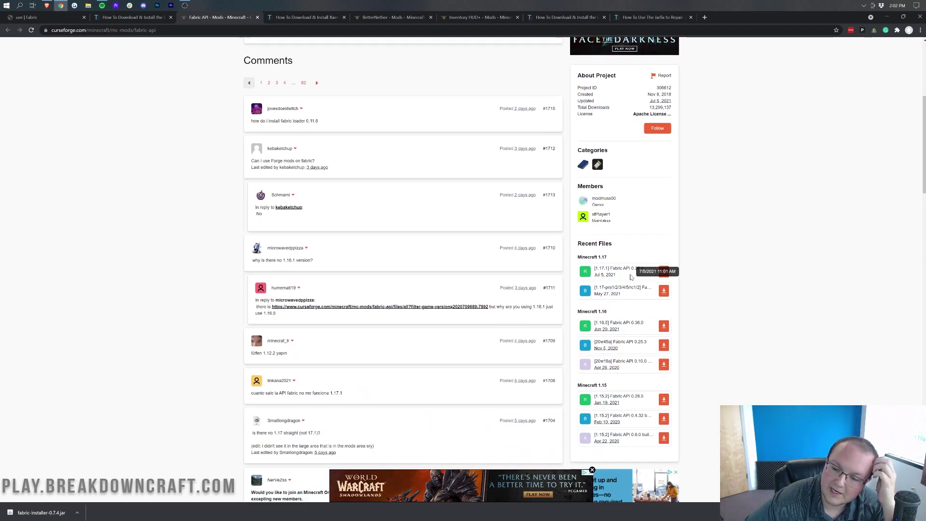
left_click(664, 271)
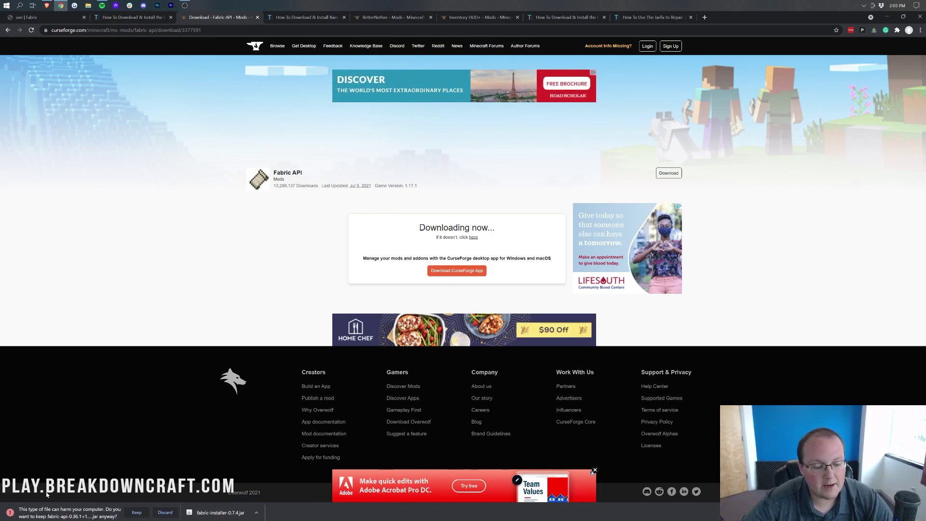
left_click(137, 512)
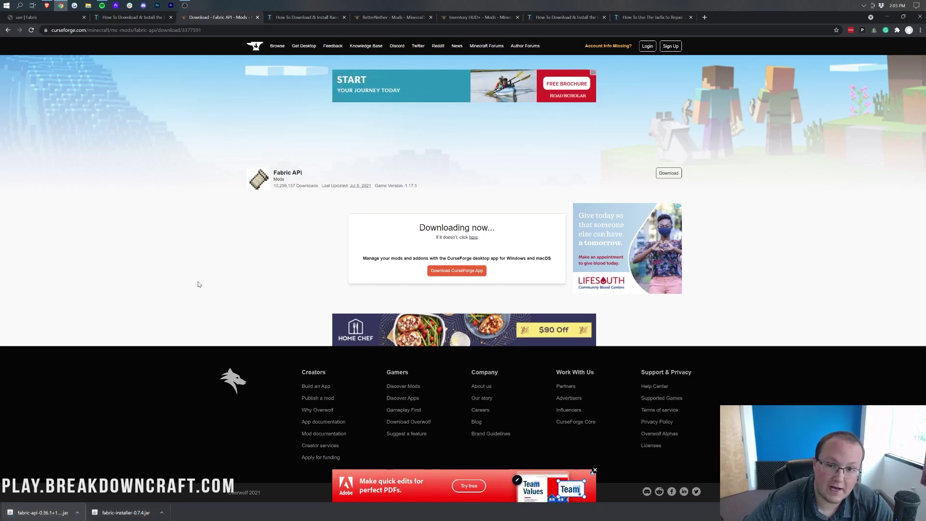
- Look over the open mod tabs and open Xaero's Minimap's CurseForge page from its article
left_click(285, 18)
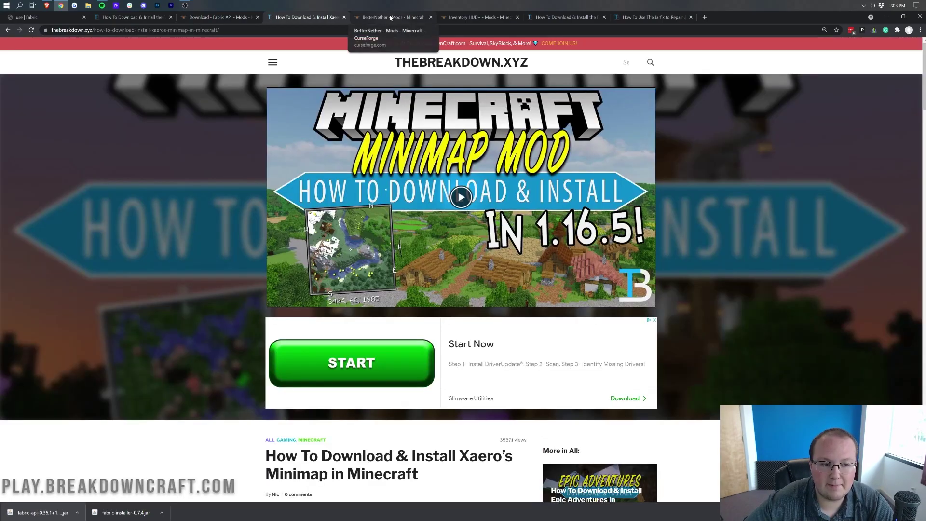
left_click(391, 17)
left_click(480, 18)
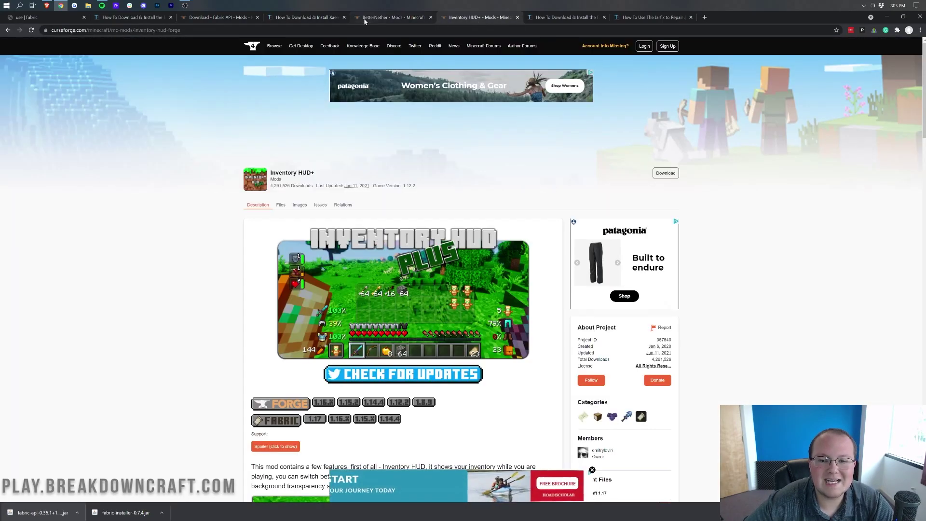
left_click(303, 17)
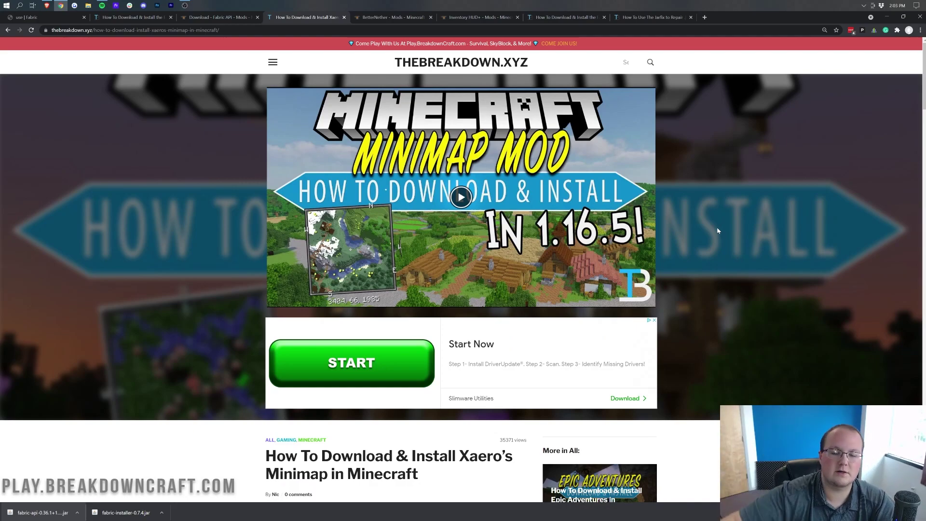
scroll(717, 231, "down", 5)
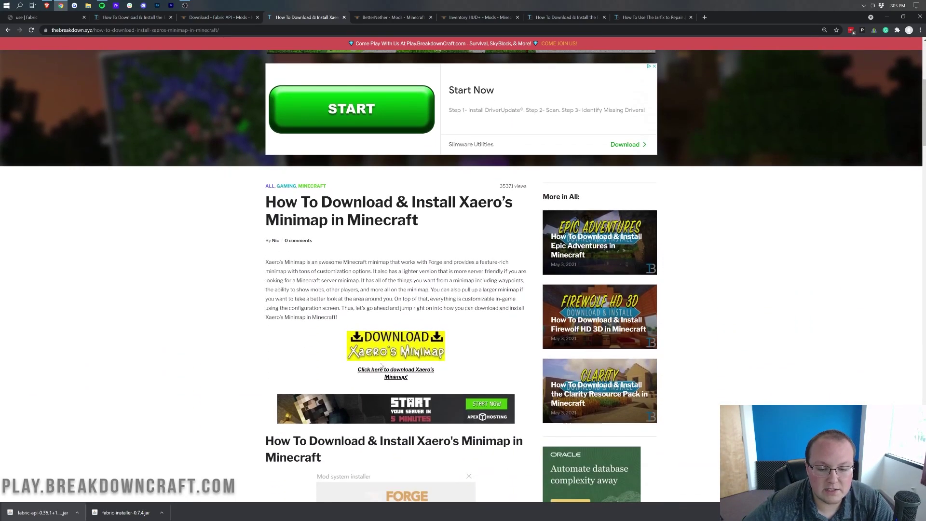
left_click(393, 351)
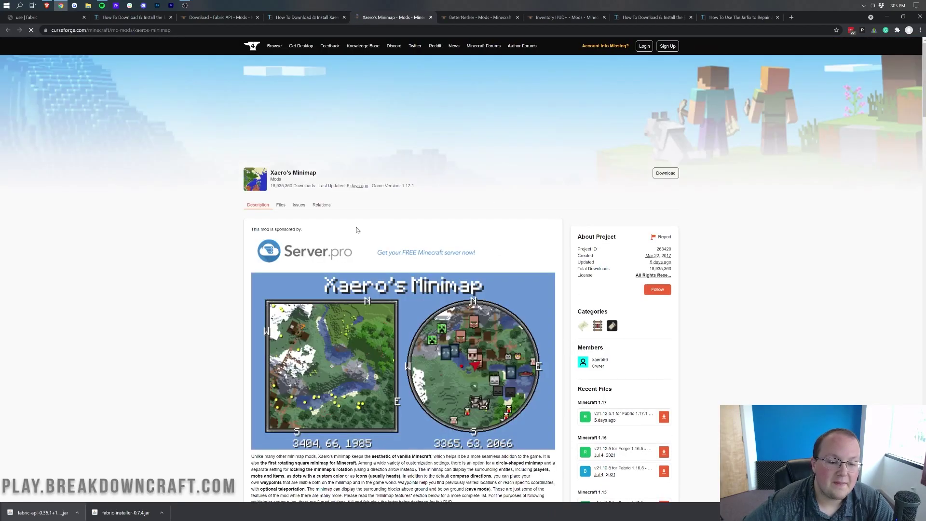
- Download and keep the Xaero's Minimap Fabric 1.17 file
scroll(665, 255, "down", 5)
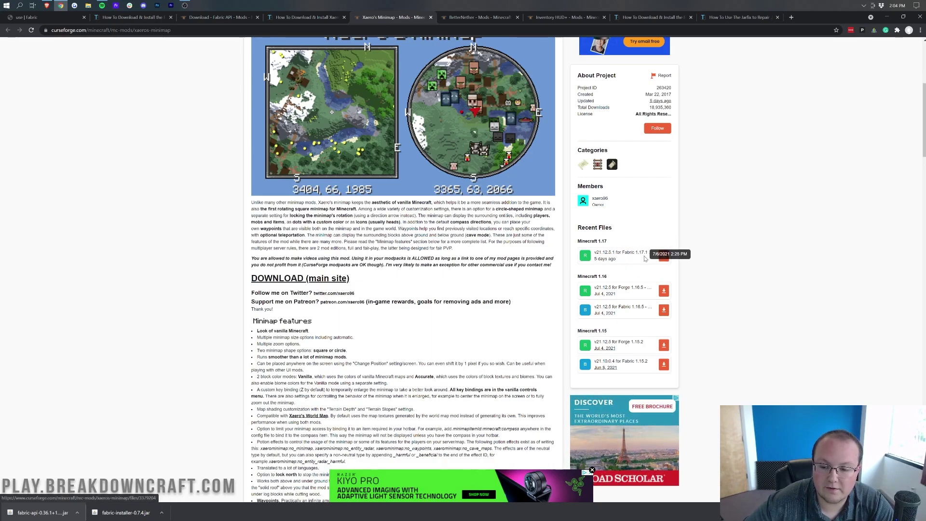
left_click(666, 259)
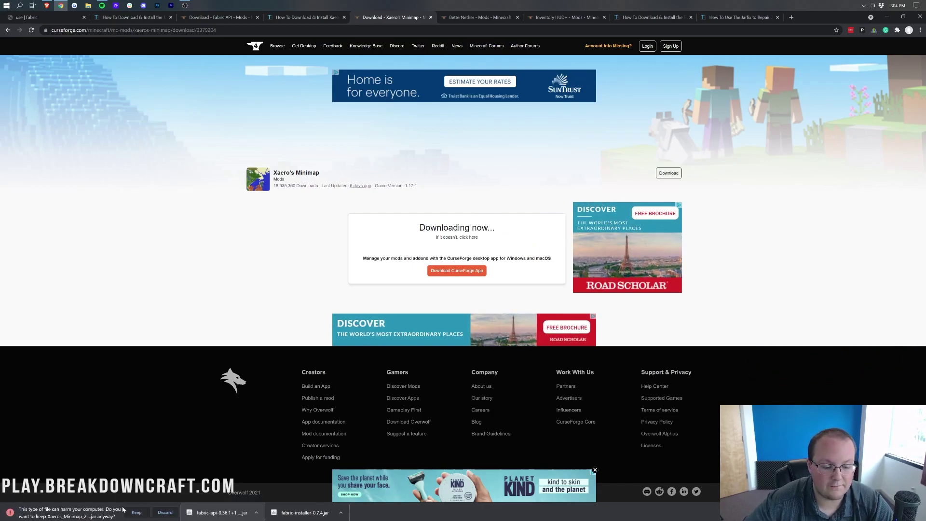
left_click(136, 512)
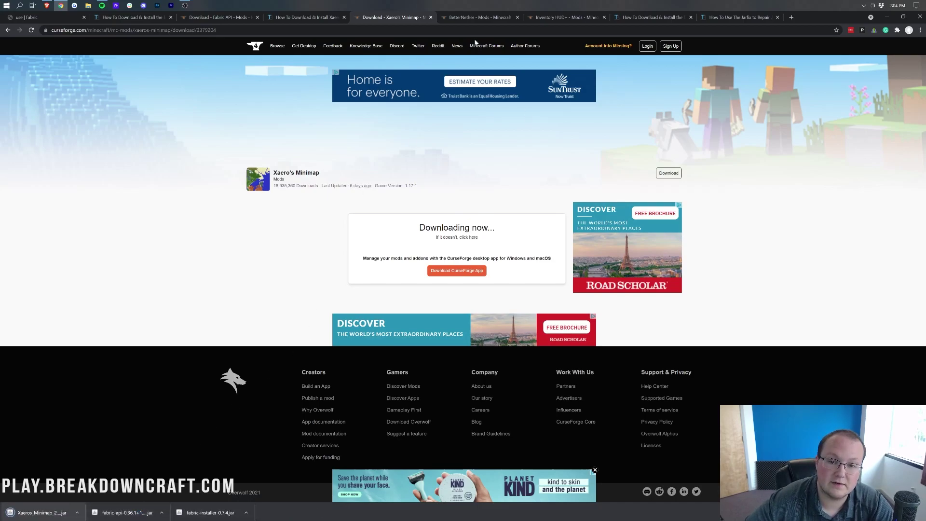
left_click(474, 17)
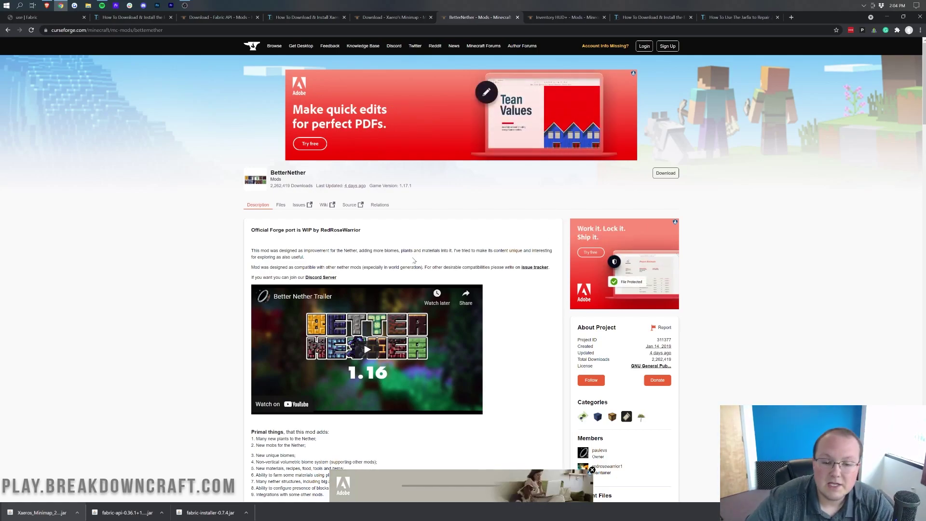
- Download better-nether-5.1.3.jar for Minecraft 1.17.1 from Recent Files and keep it
scroll(643, 282, "down", 5)
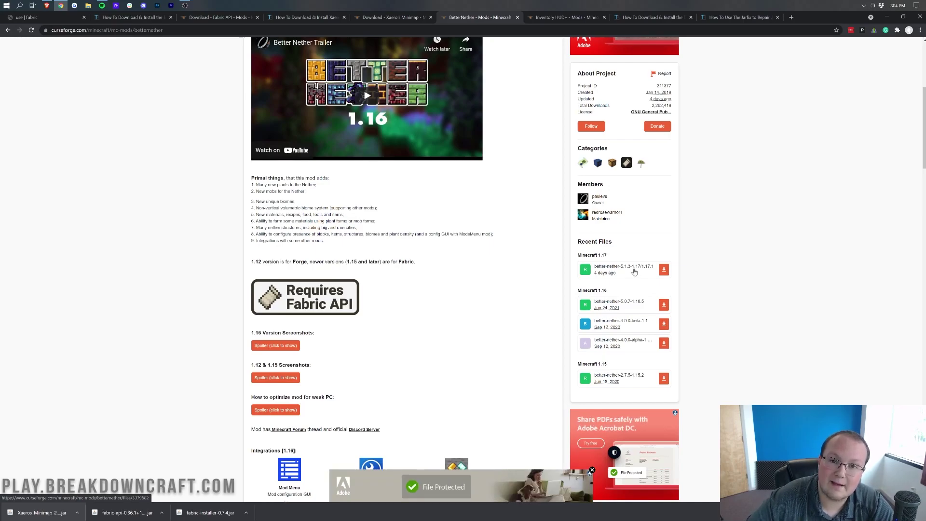
left_click(662, 272)
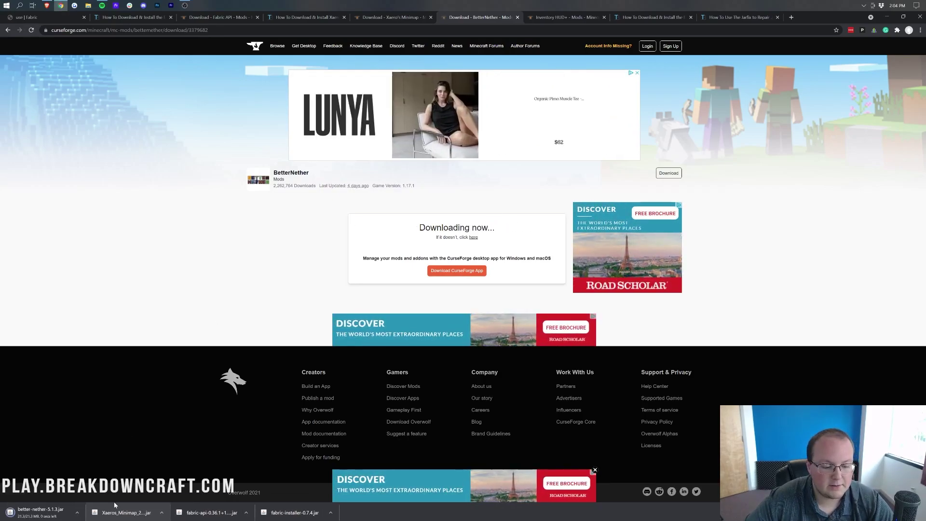
left_click(137, 512)
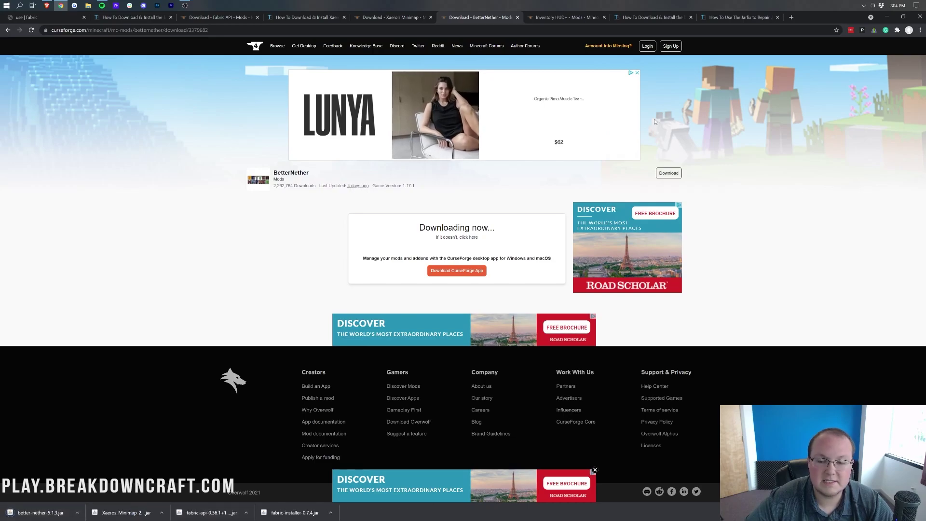
- Download the Inventory HUD+ Fabric 1.17 jar, close the tab, and show the desktop
left_click(572, 18)
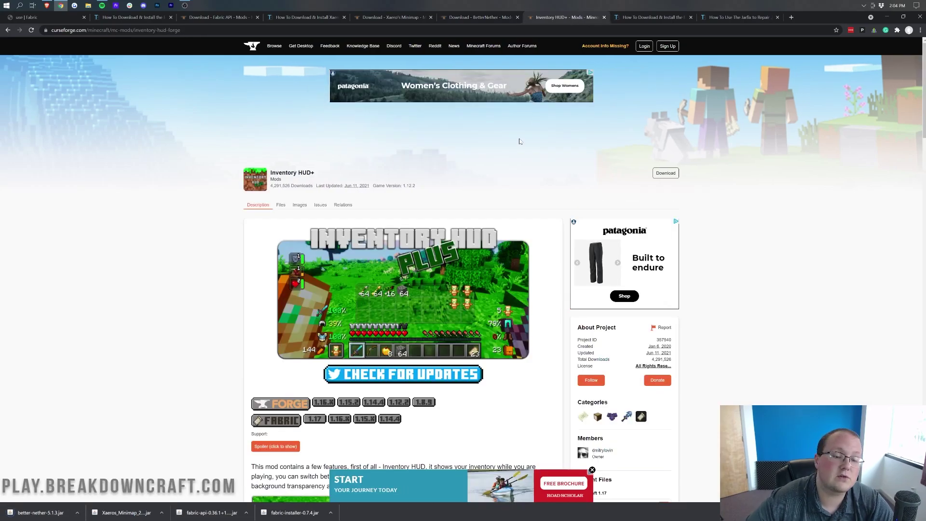
scroll(636, 185, "down", 2)
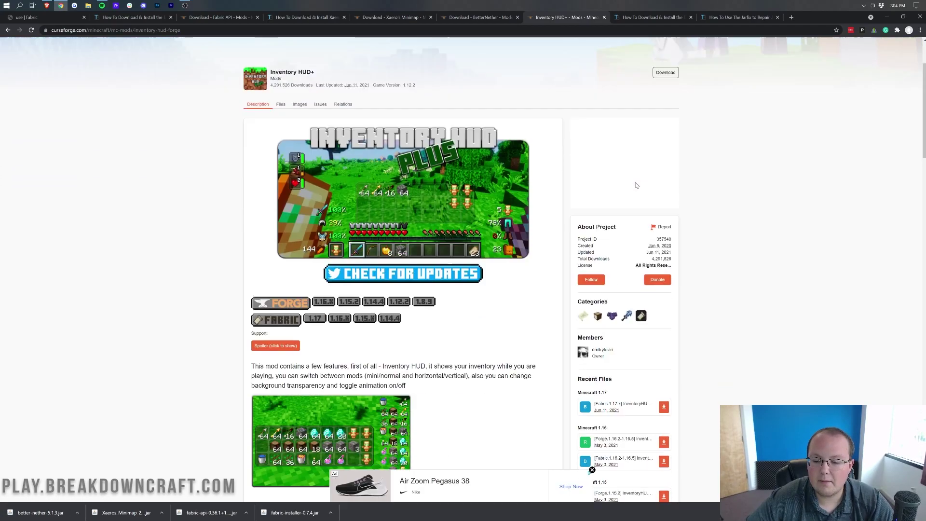
scroll(636, 185, "down", 4)
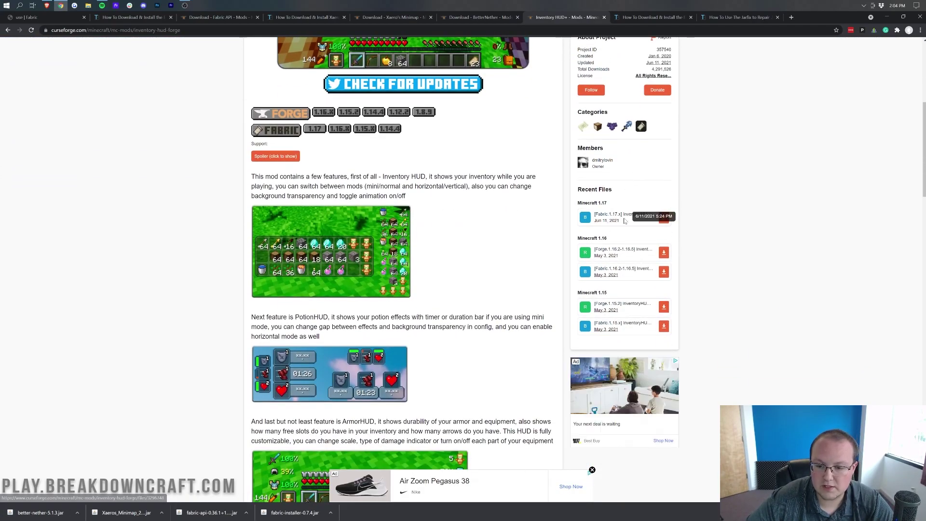
left_click(664, 217)
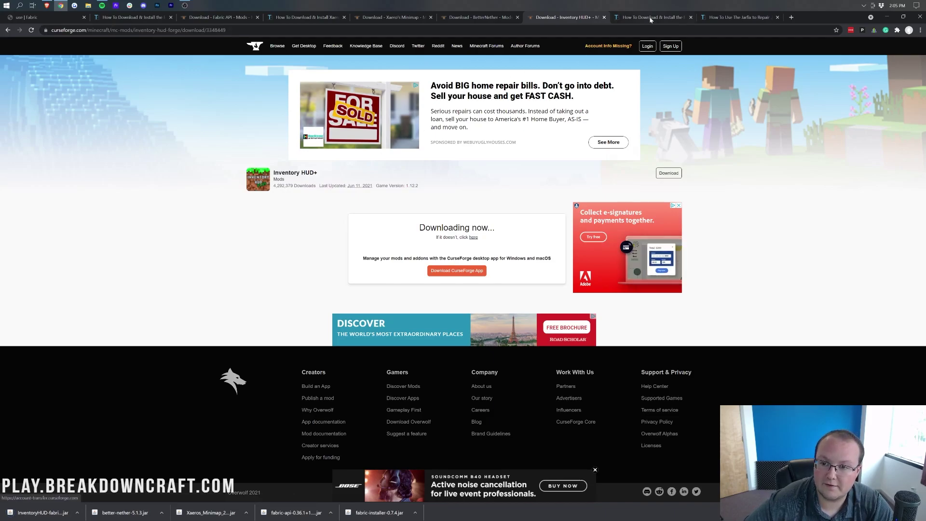
key("ctrl+w")
key("super+d")
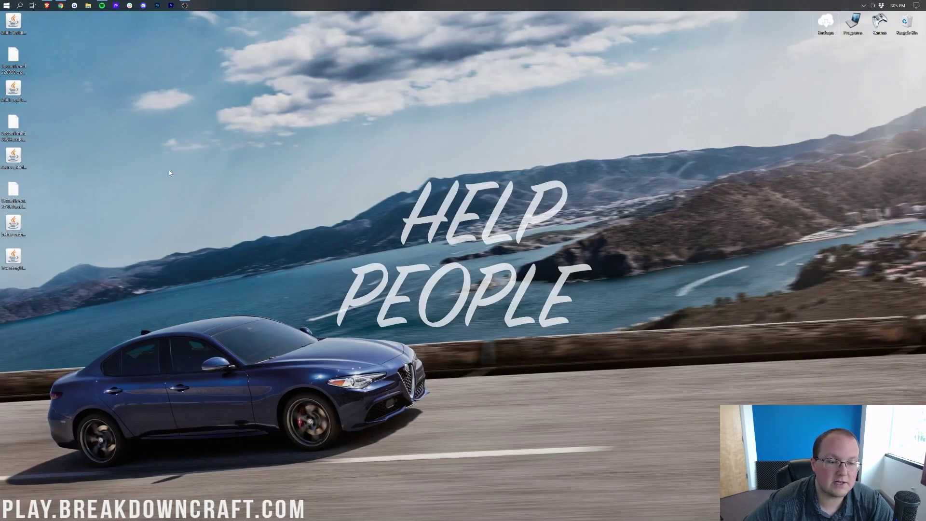
- Refresh the desktop and group the fabric installer, fabric-api, Xaeros Minimap, better-nether and InventoryHUD jars at the top
right_click(169, 169)
left_click(190, 195)
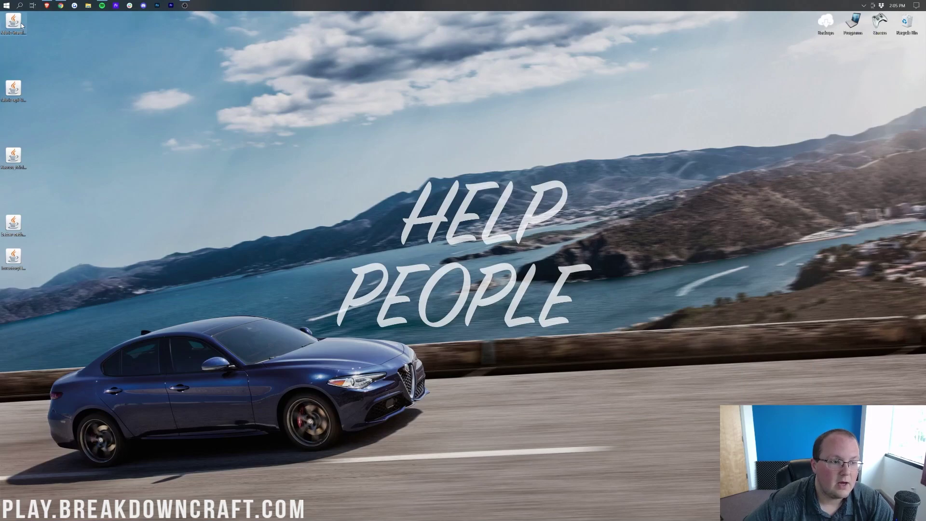
left_click_drag(21, 22, 454, 129)
left_click_drag(13, 89, 203, 55)
left_click_drag(14, 157, 233, 57)
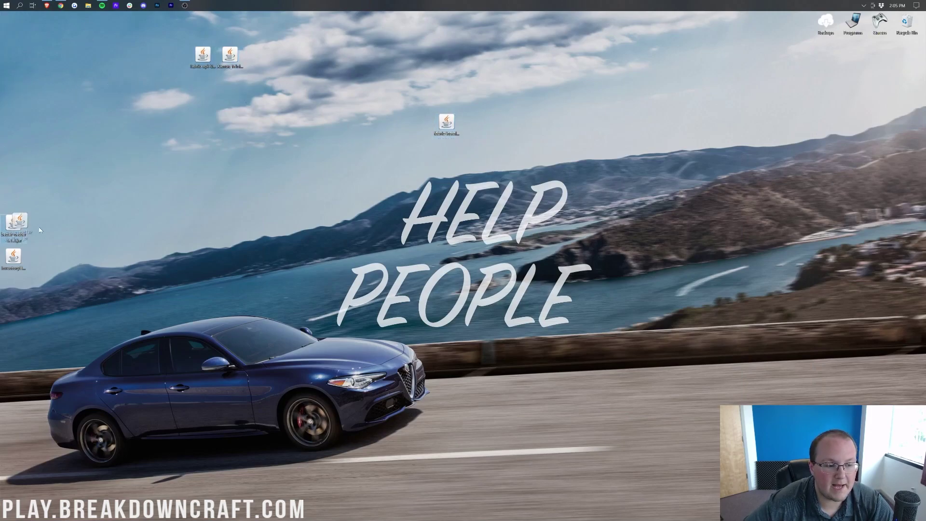
left_click_drag(13, 222, 257, 58)
left_click_drag(13, 256, 227, 92)
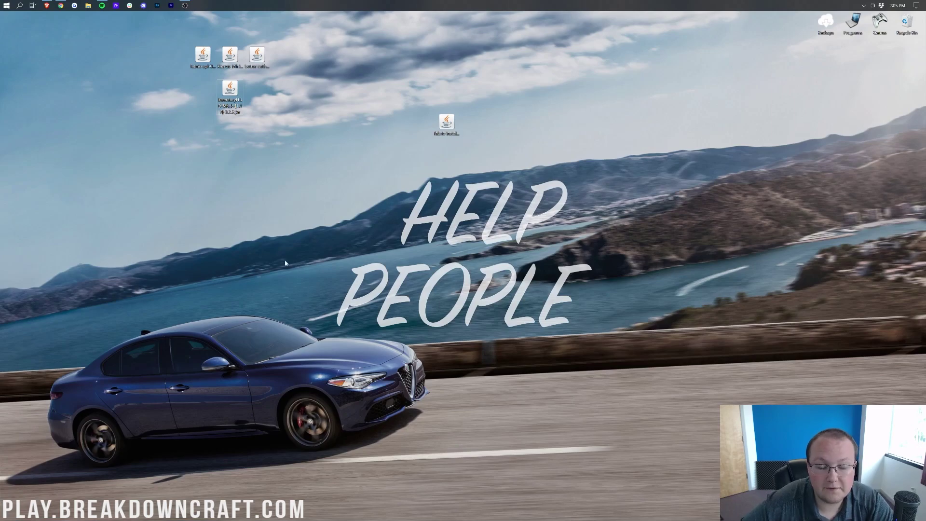
- Check the Downloads folder via a 'download' search, close it, and move the Fabric installer apart
left_click(4, 4)
type("d")
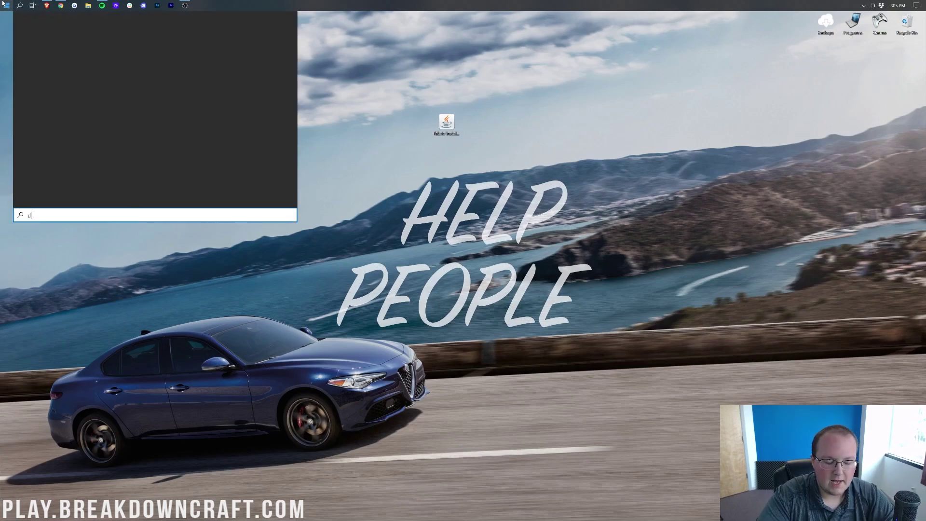
type("ownload")
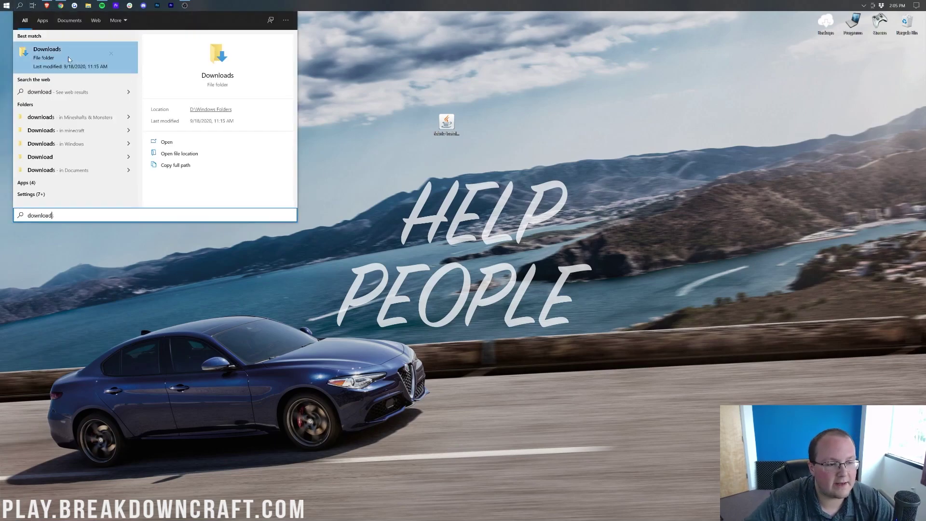
left_click(68, 57)
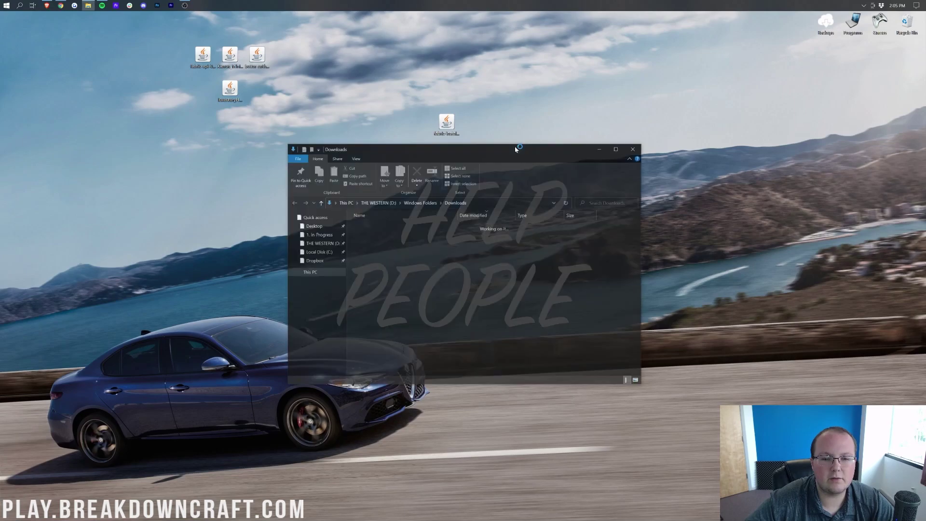
left_click_drag(506, 129, 335, 84)
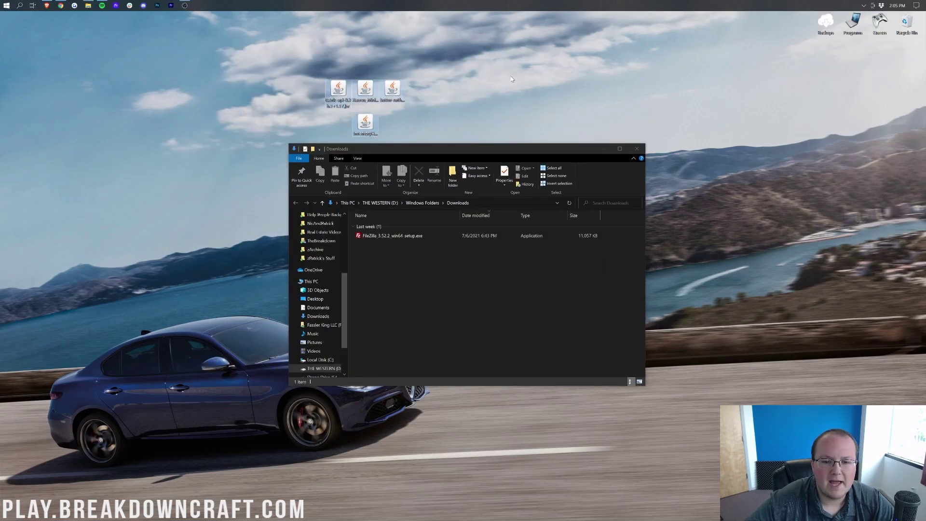
left_click_drag(422, 152, 449, 145)
left_click(631, 144)
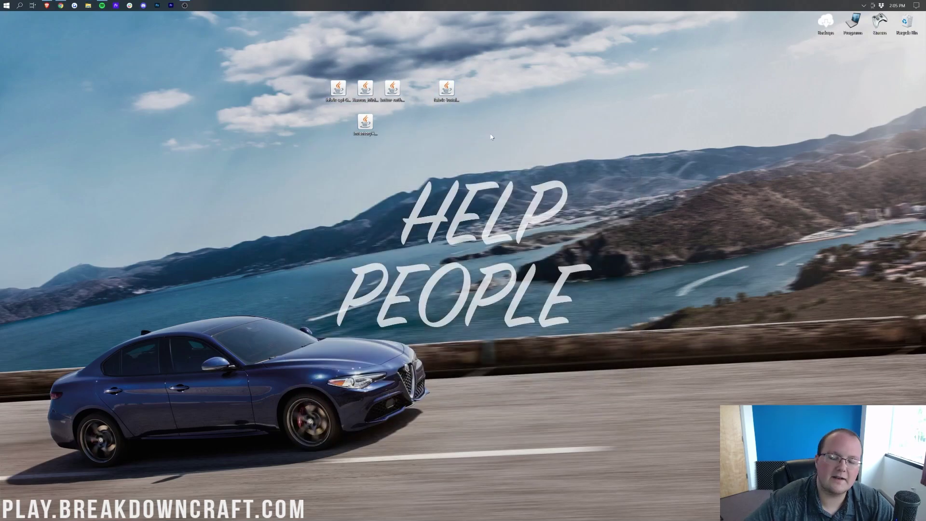
left_click_drag(446, 91, 481, 109)
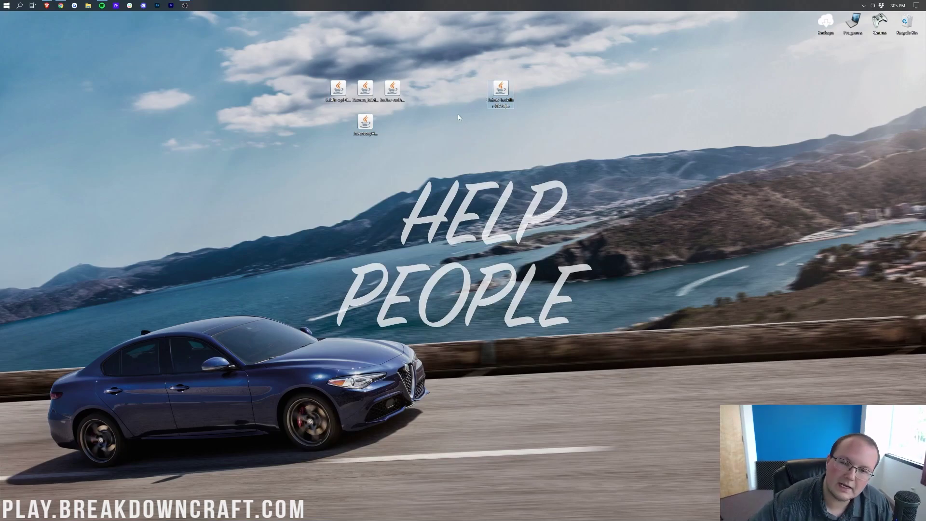
left_click_drag(317, 93, 324, 192)
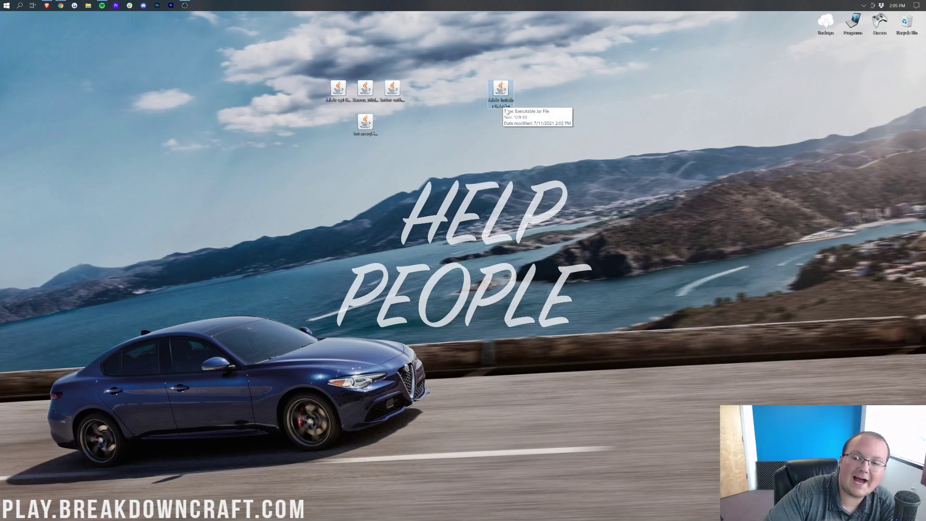
- Bring up Open with for the Fabric installer, dismiss it, and return to Chrome's FabricAPI guide
right_click(509, 90)
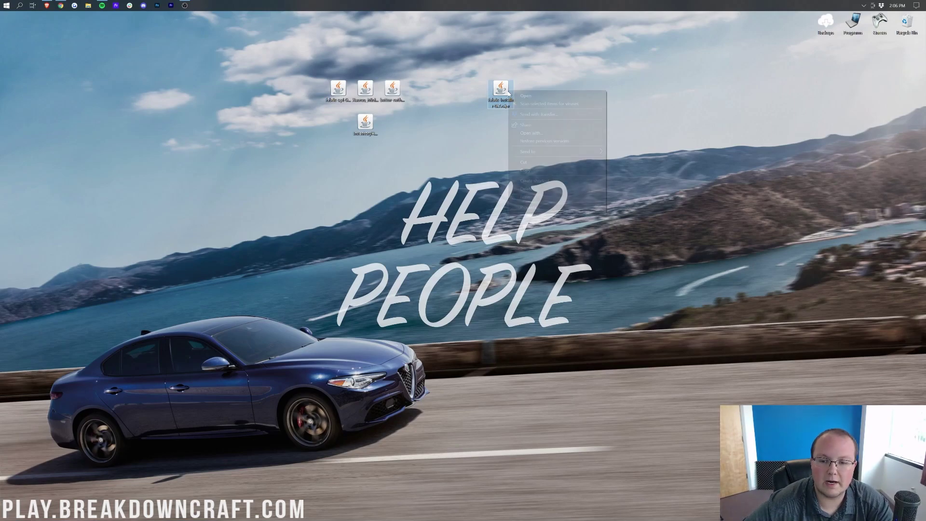
left_click(547, 132)
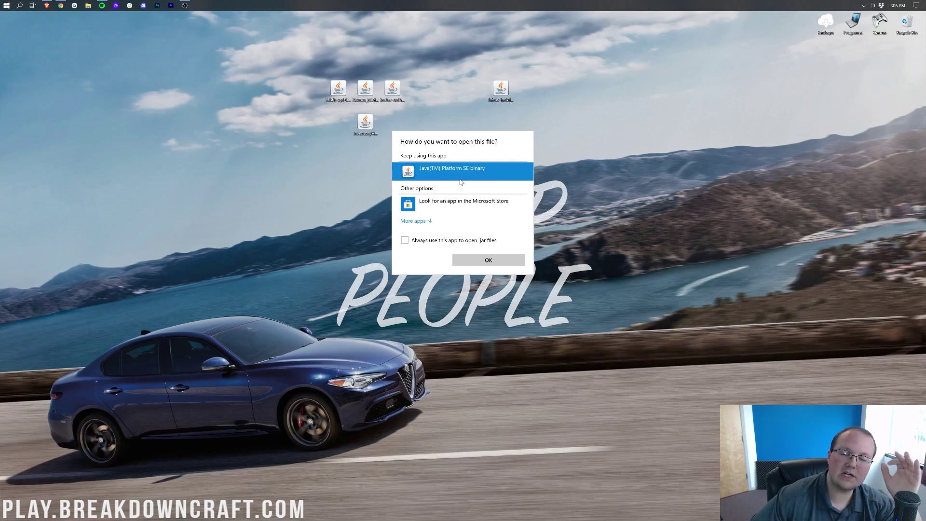
left_click(300, 165)
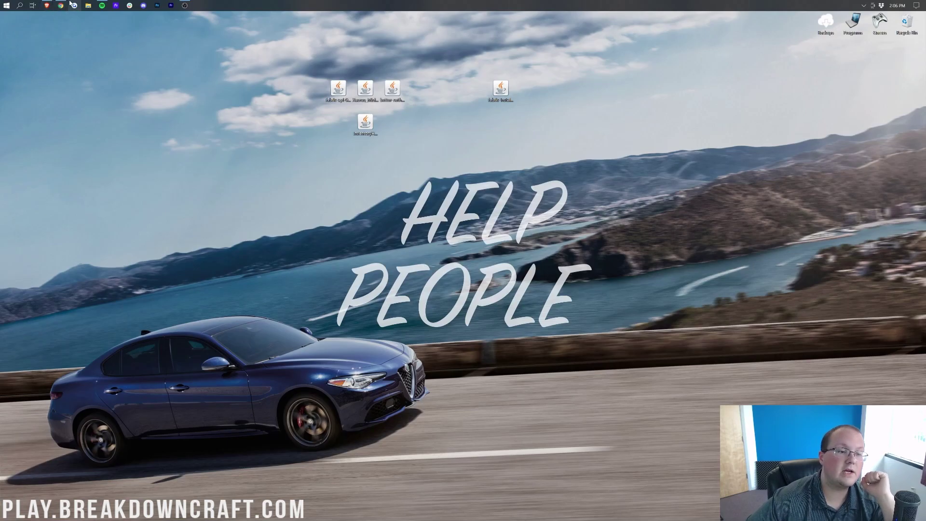
left_click(60, 7)
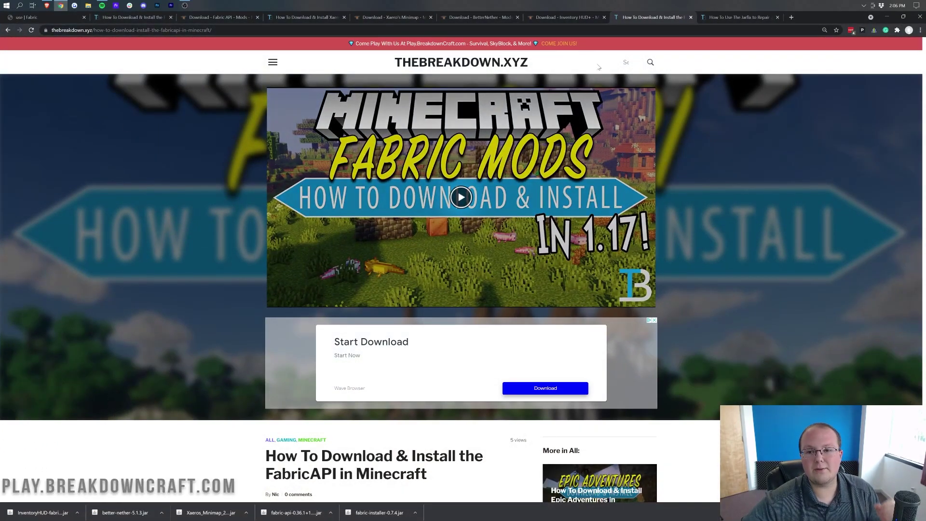
- Read the thebreakdown.xyz/java article, view the Jarfix tab, then minimize Chrome
left_click(88, 30)
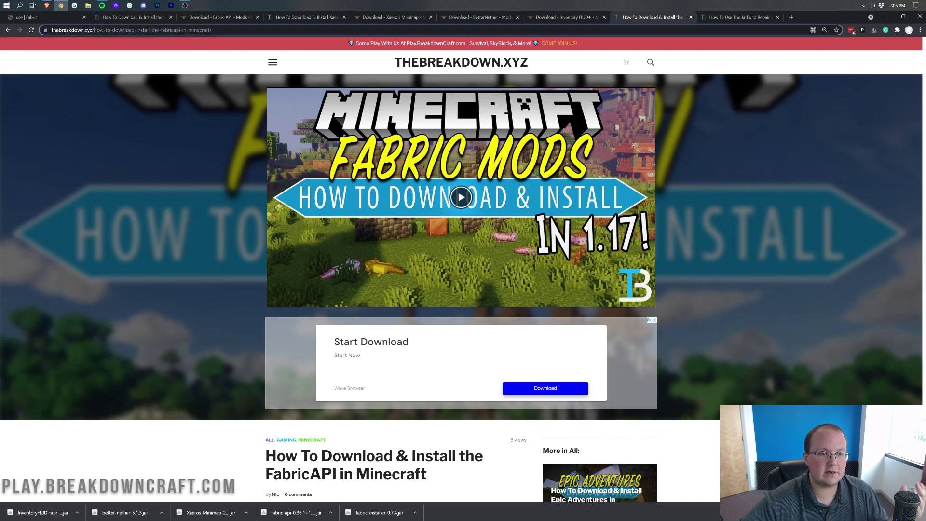
type("thebreakdown.xyz/java")
key("Return")
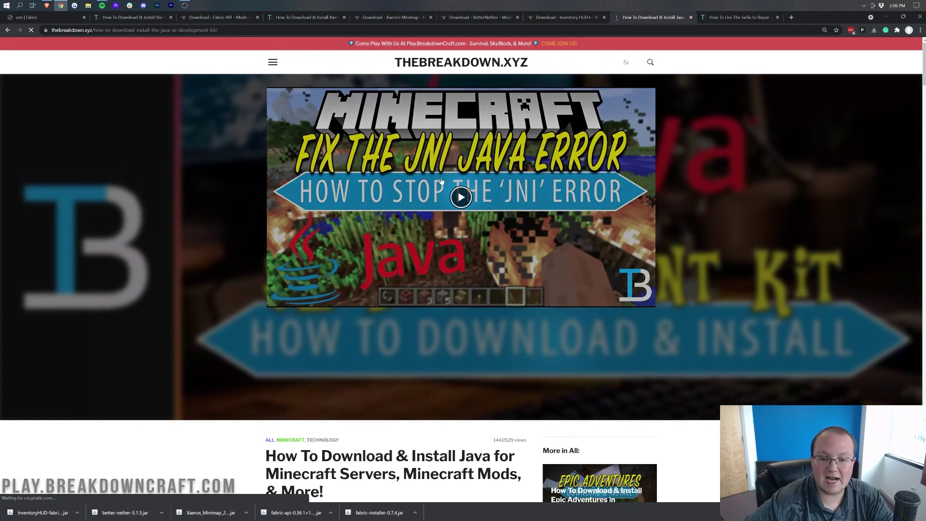
scroll(677, 232, "down", 5)
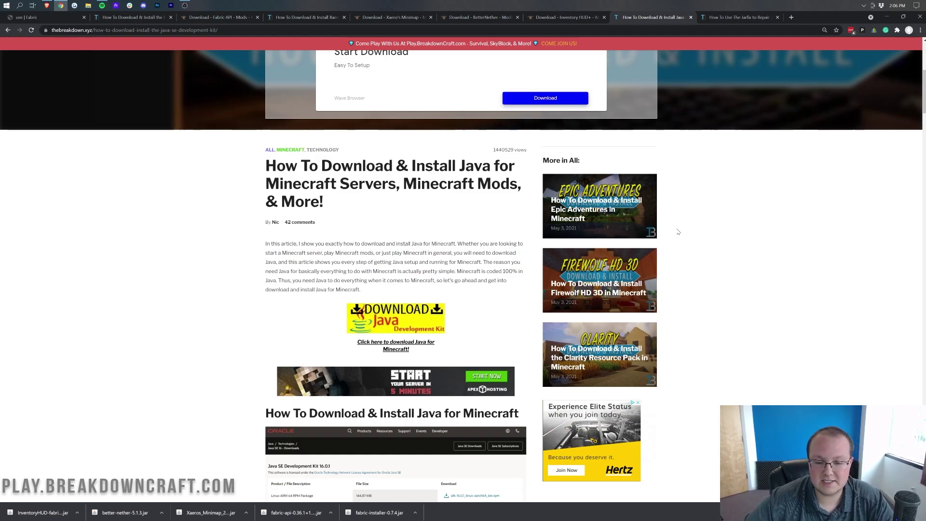
scroll(322, 288, "down", 12)
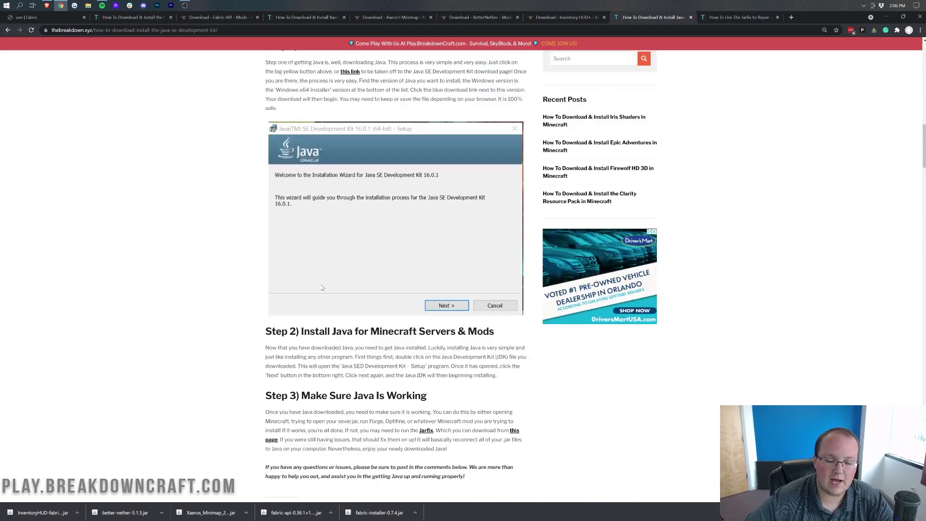
scroll(322, 288, "down", 5)
scroll(403, 406, "up", 20)
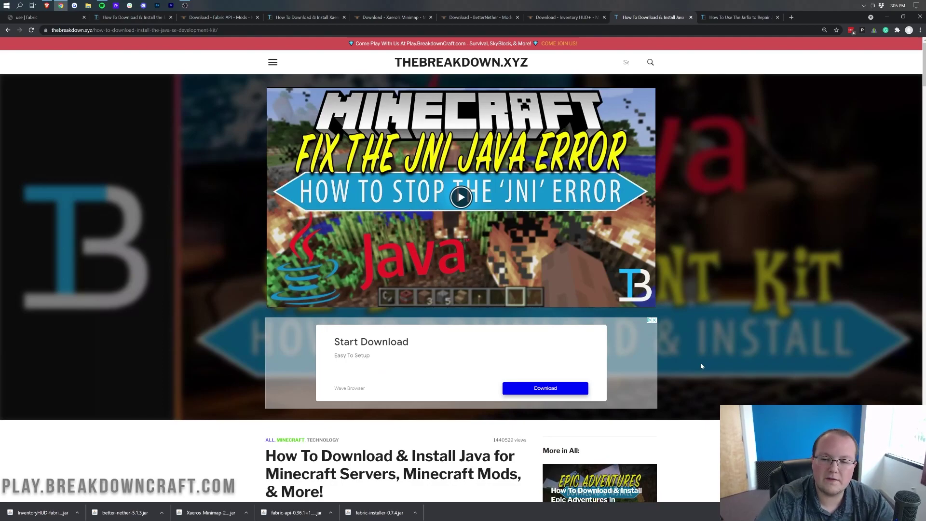
left_click(740, 19)
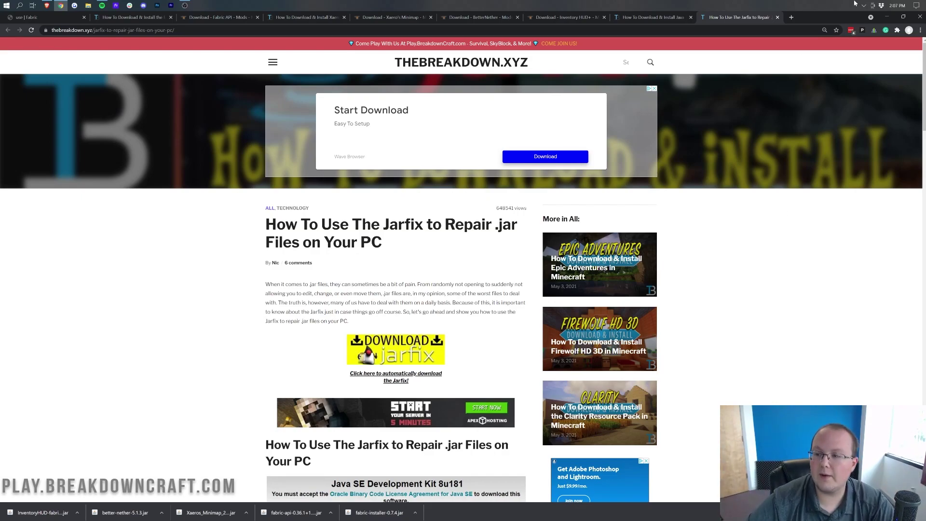
left_click(889, 18)
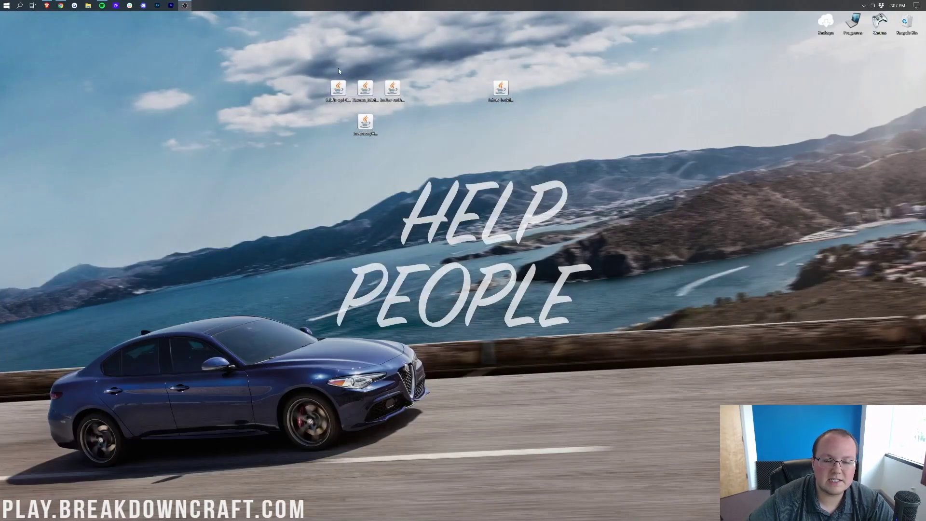
- Open the Fabric installer file with Java
left_click(511, 95)
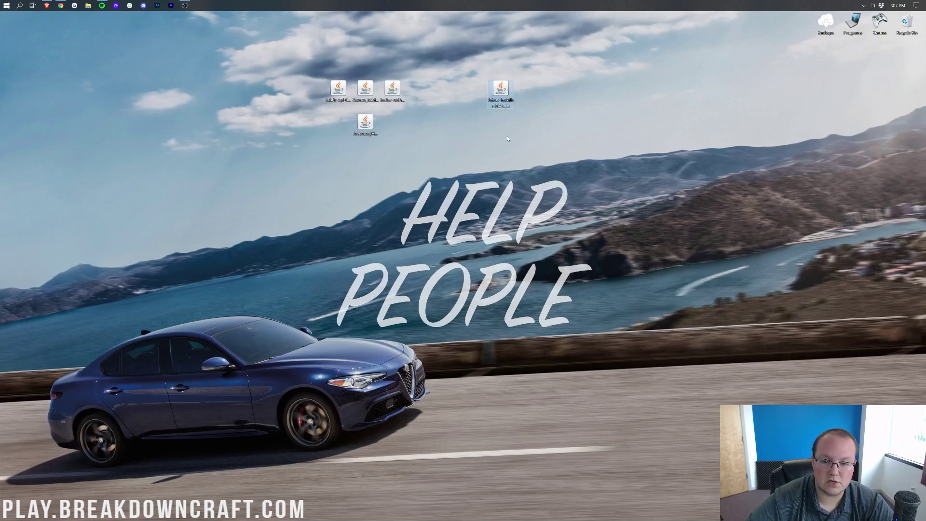
right_click(497, 100)
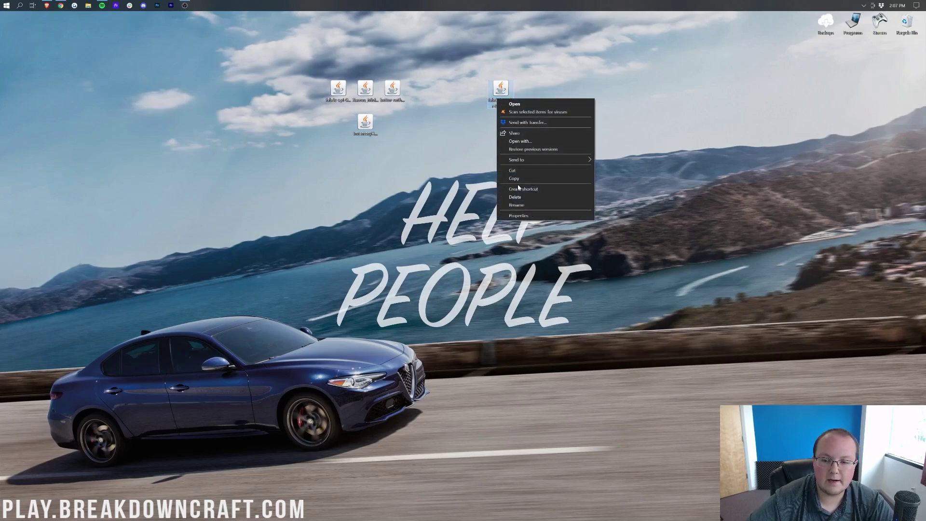
left_click(519, 143)
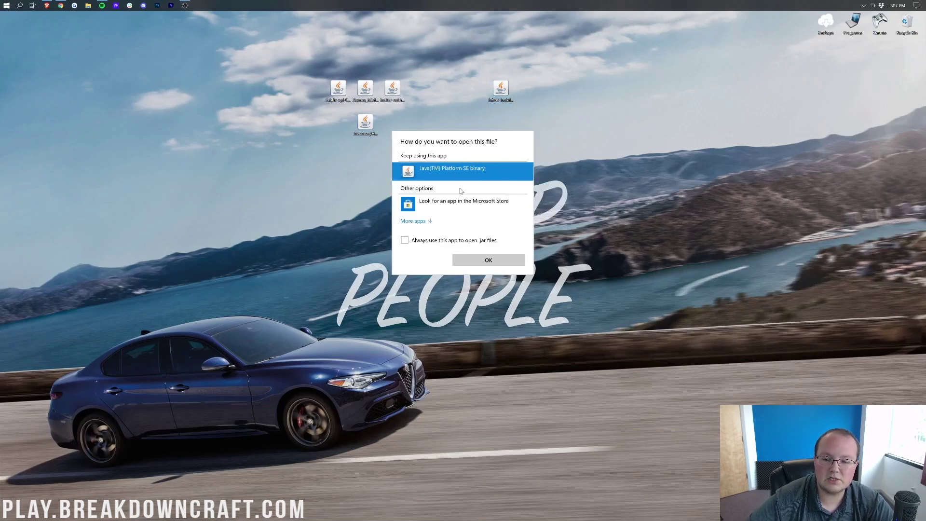
left_click(478, 260)
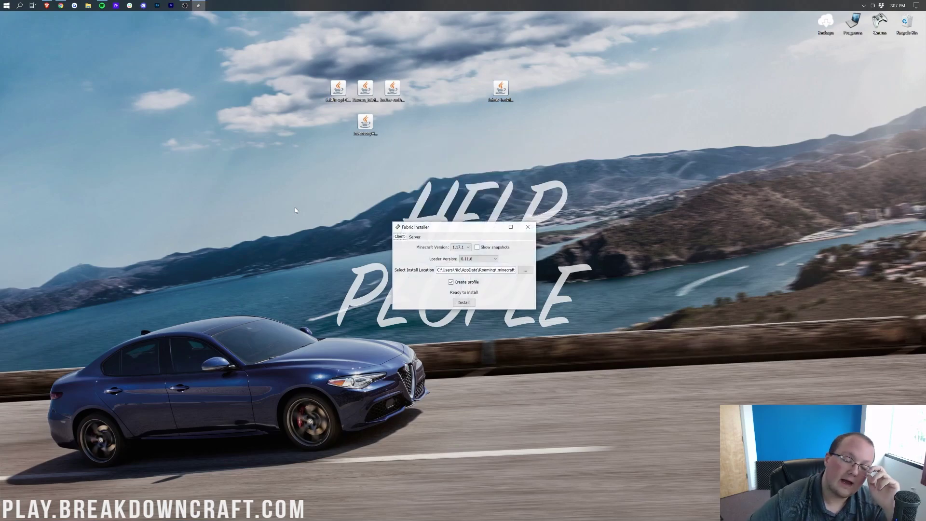
- Install Fabric Loader for Minecraft 1.17.1, dismiss the success message and close the installer
left_click(461, 247)
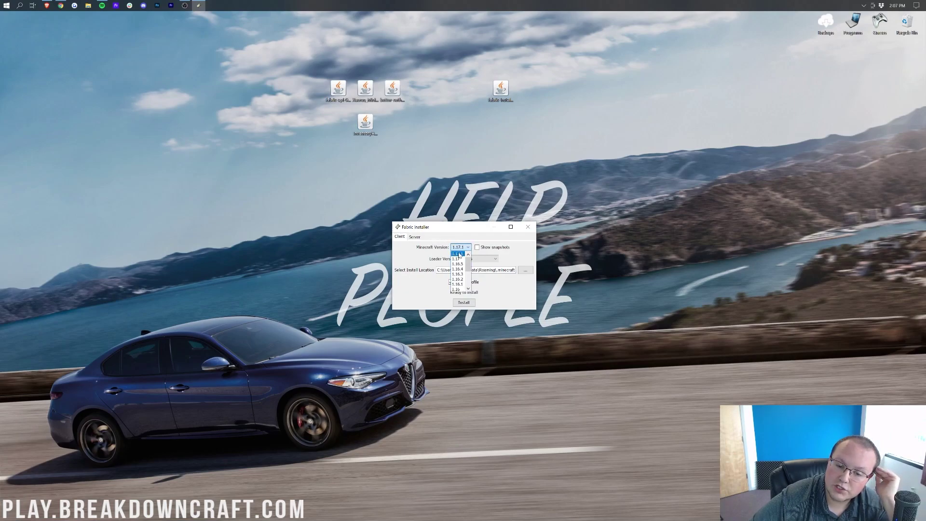
left_click(457, 254)
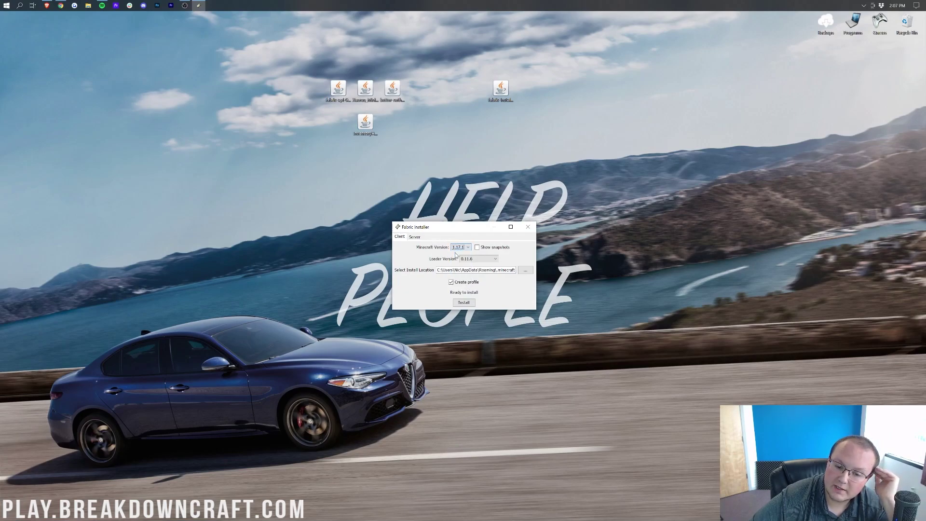
left_click(460, 302)
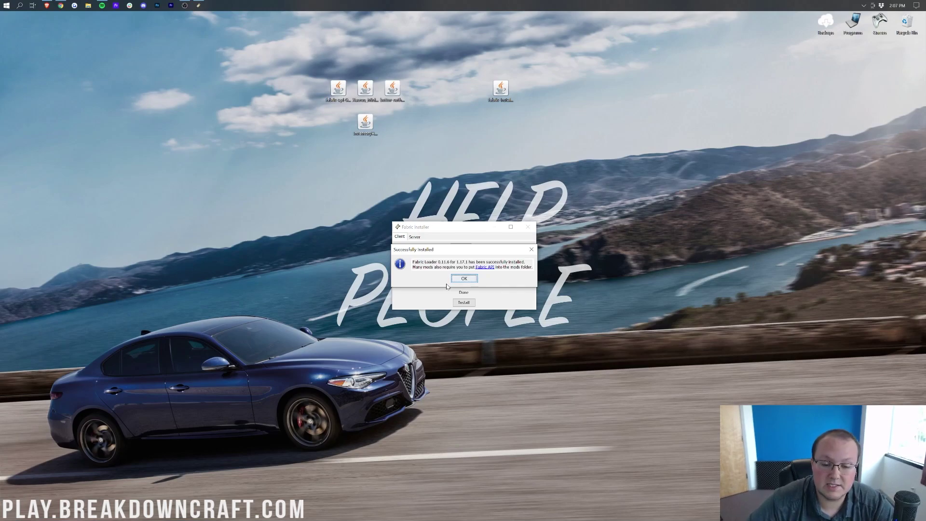
left_click(459, 279)
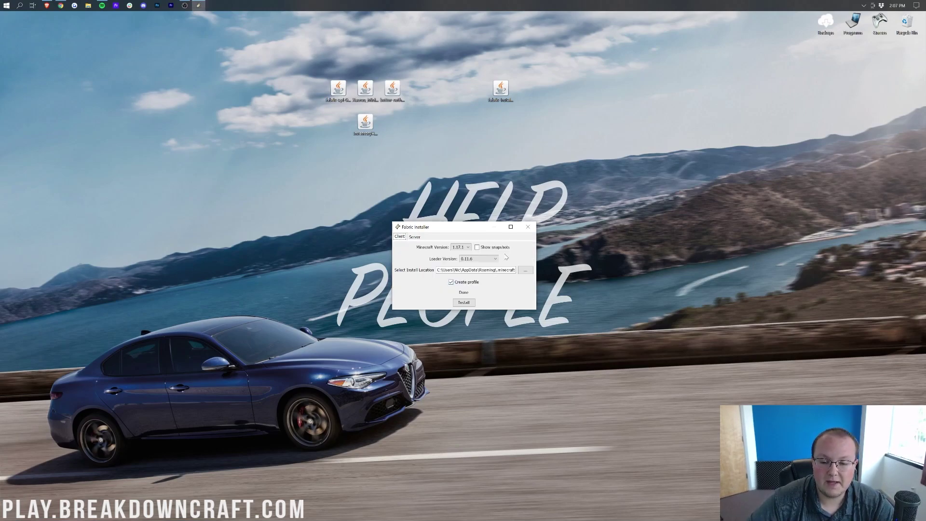
left_click(529, 227)
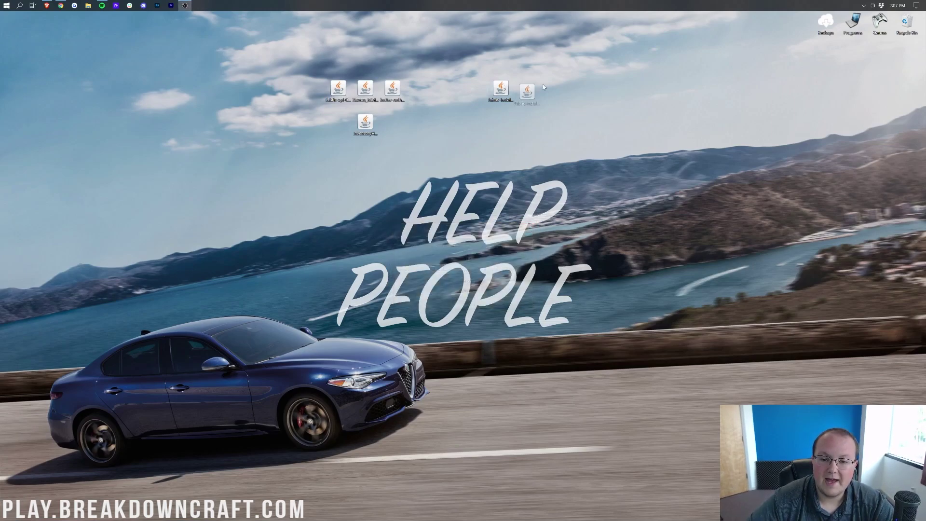
- Throw the Fabric installer into the Recycle Bin and move the four mod jars to mid-desktop
left_click_drag(542, 85, 905, 22)
left_click_drag(422, 161, 318, 92)
left_click_drag(323, 65, 439, 132)
left_click_drag(391, 100, 501, 97)
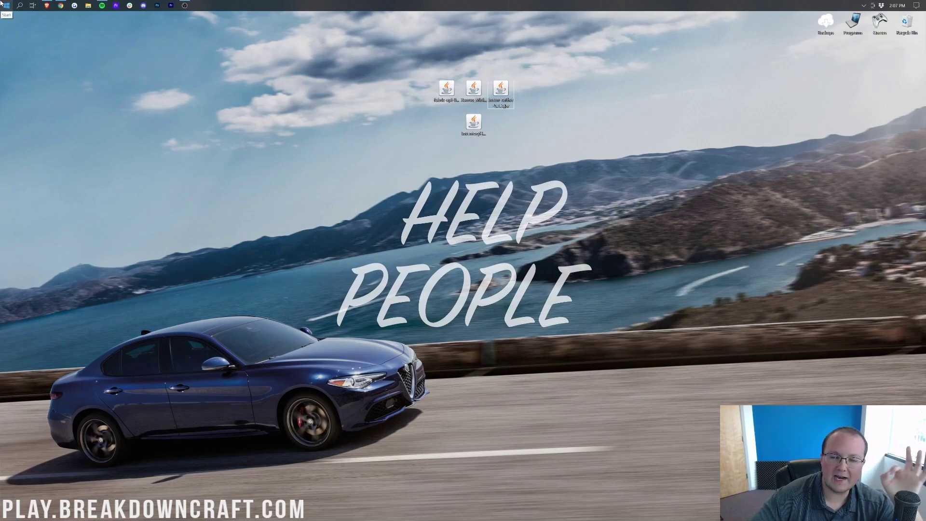
- Open the AppData Roaming folder by entering %appdata% in the Run app
left_click(2, 3)
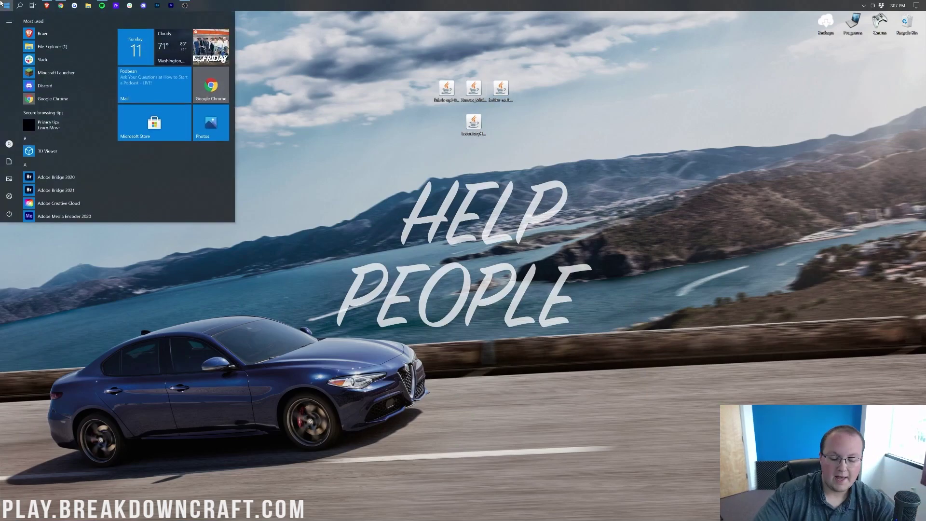
type("run")
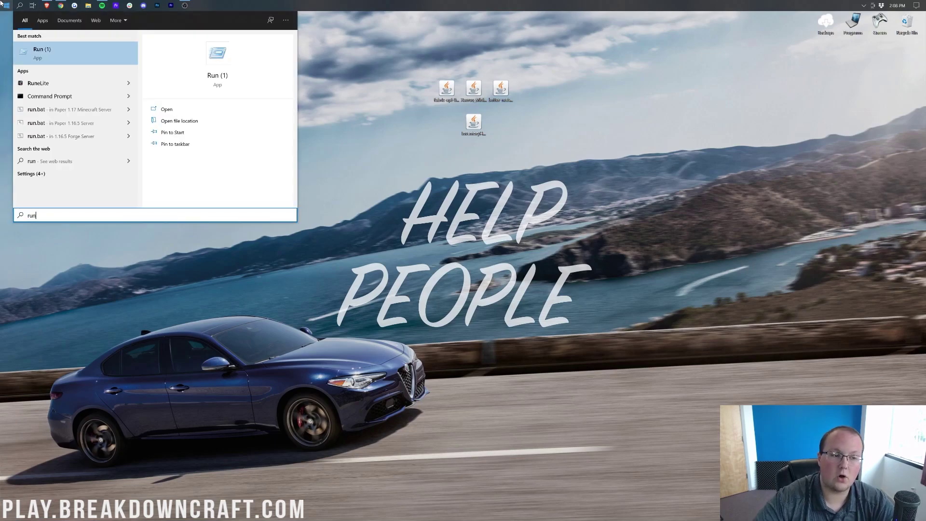
left_click(75, 63)
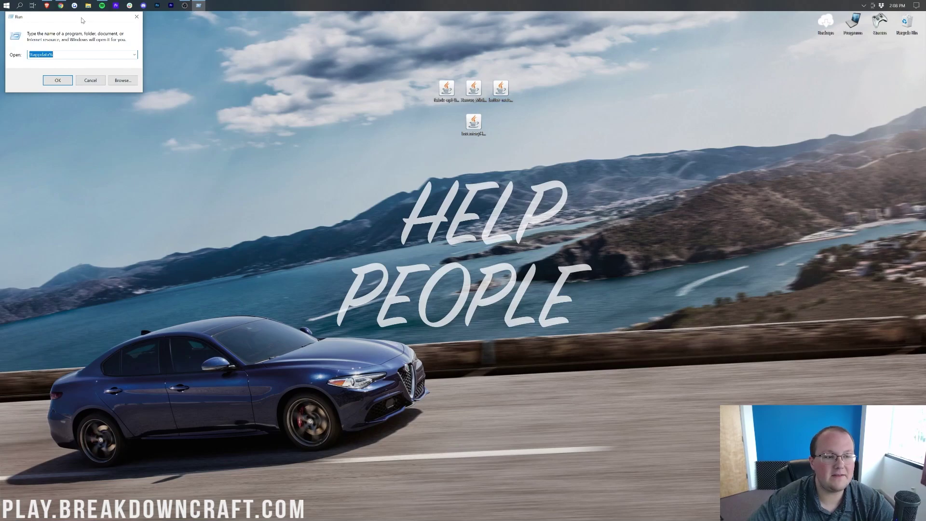
left_click_drag(82, 20, 83, 28)
type("%ao")
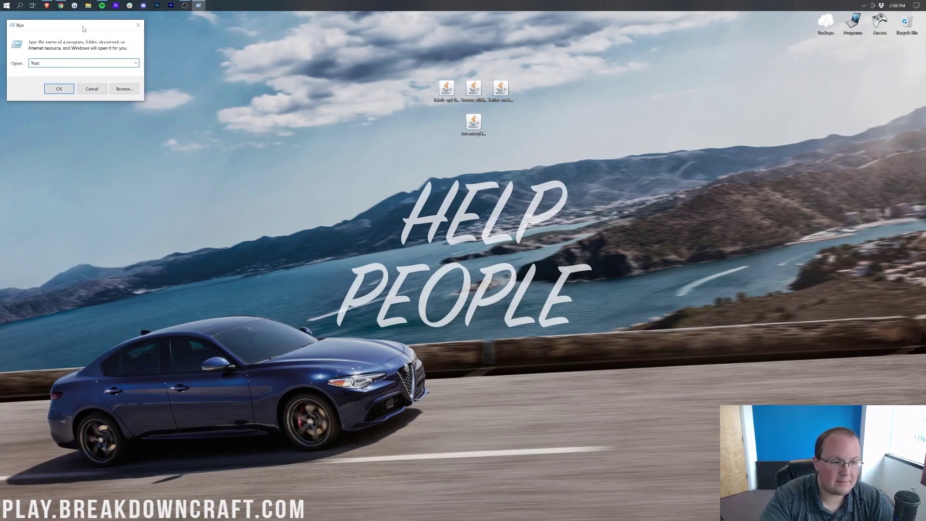
key("BackSpace")
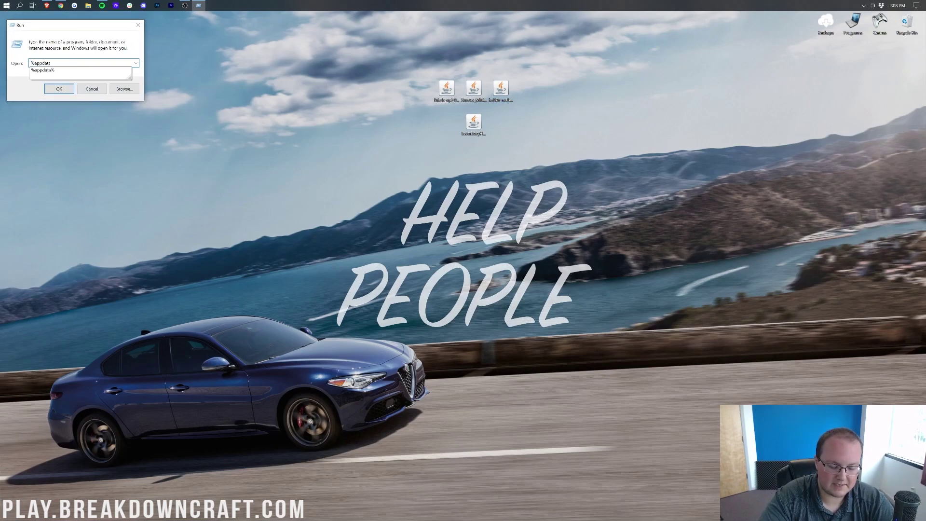
left_click(42, 70)
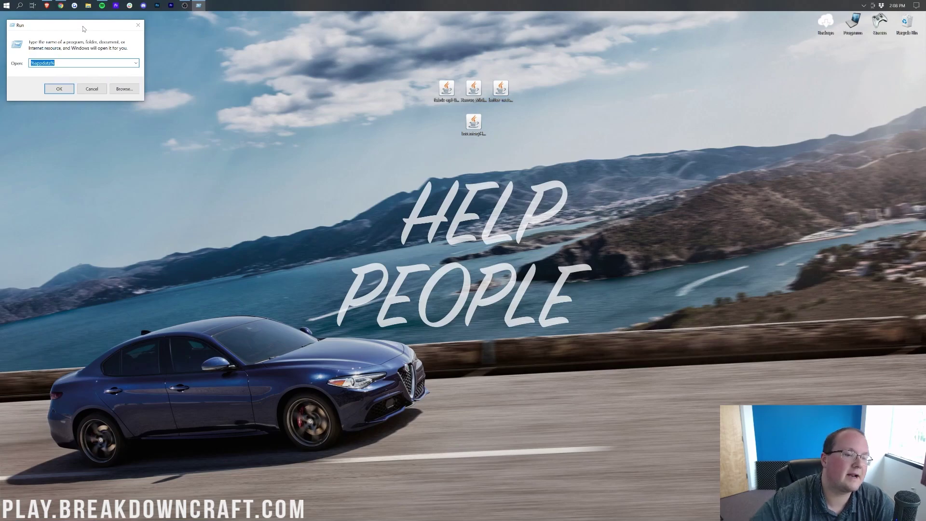
left_click(59, 89)
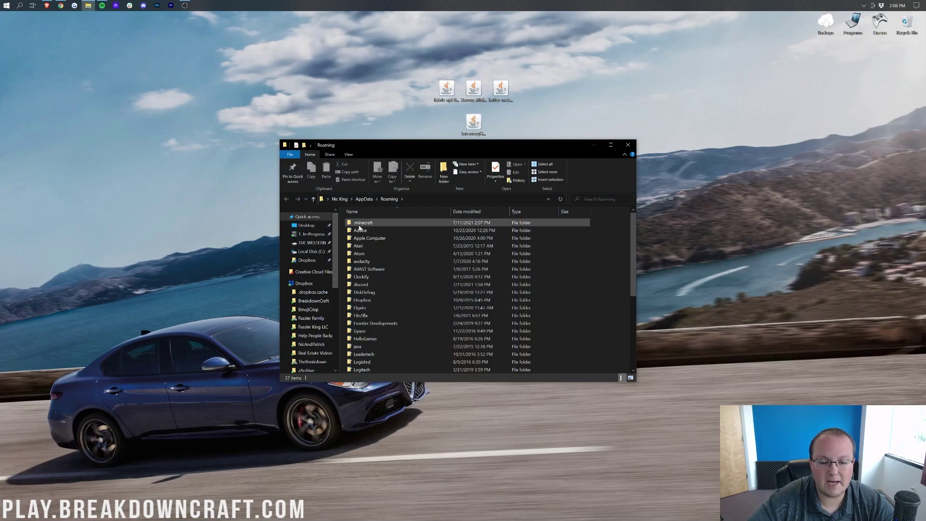
- Open the .minecraft folder in File Explorer
double_click(365, 224)
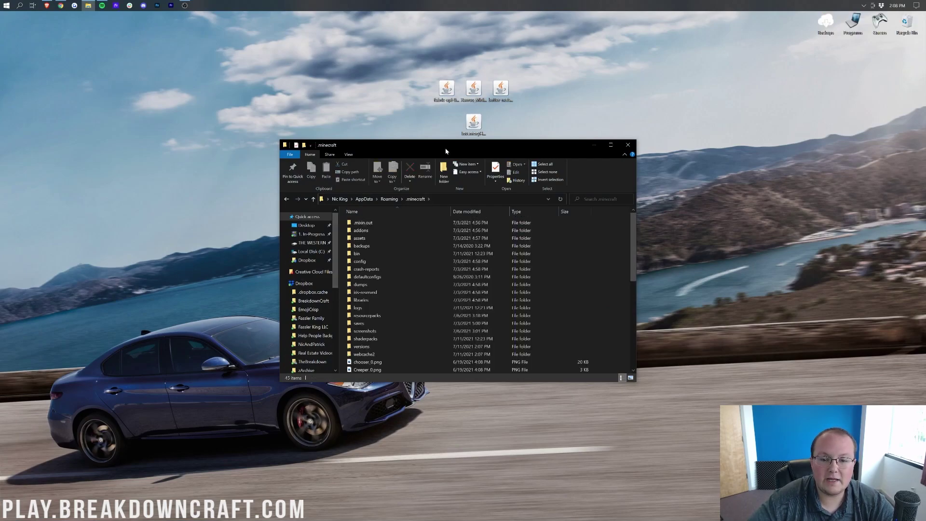
left_click_drag(445, 150, 459, 150)
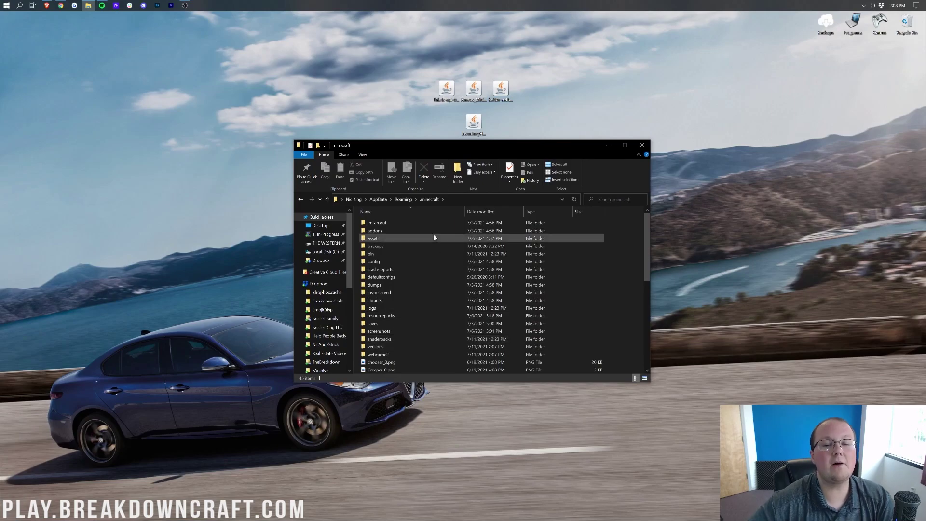
right_click(357, 260)
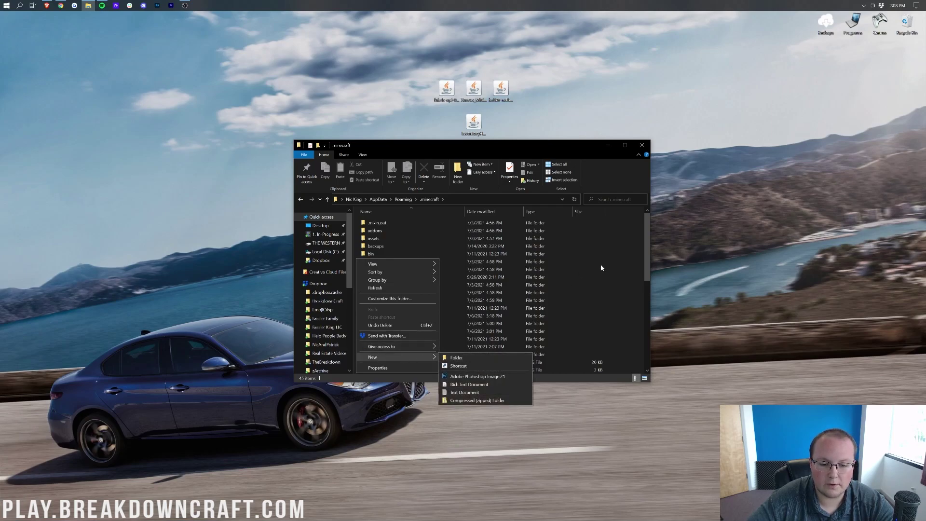
left_click(378, 226)
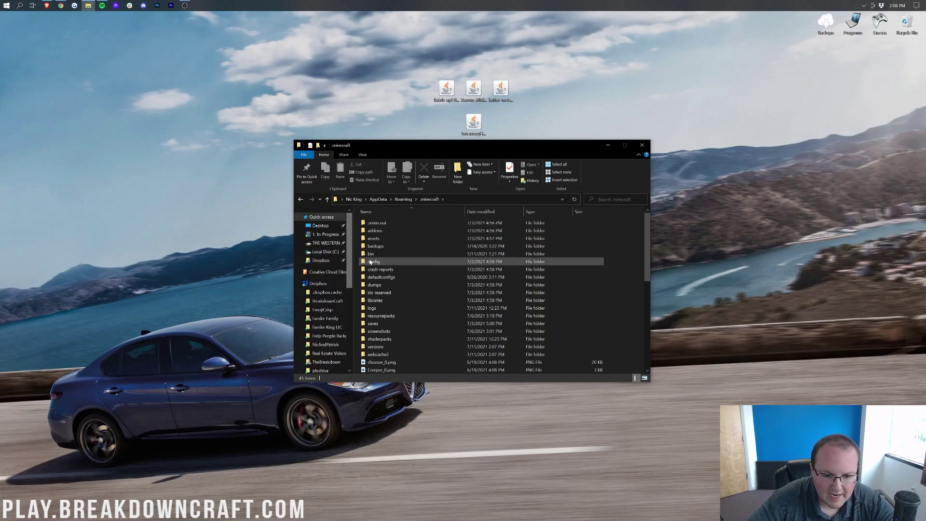
- Create a new folder named mods inside .minecraft and open it
right_click(354, 256)
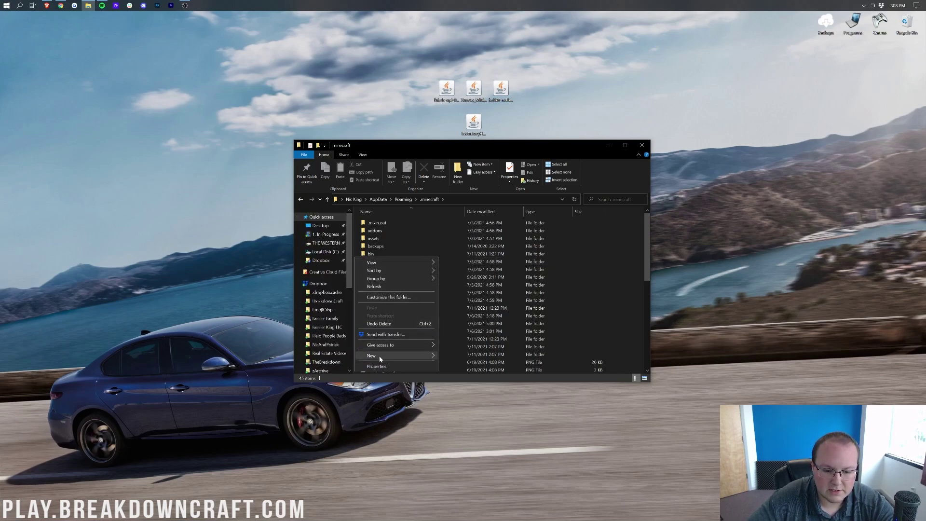
mouse_move(407, 359)
left_click(454, 356)
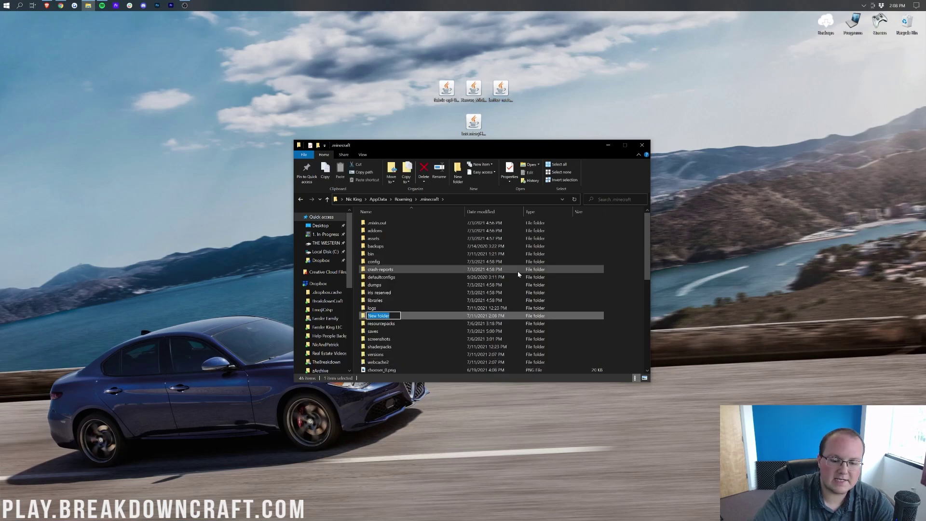
type("mods")
key("Return")
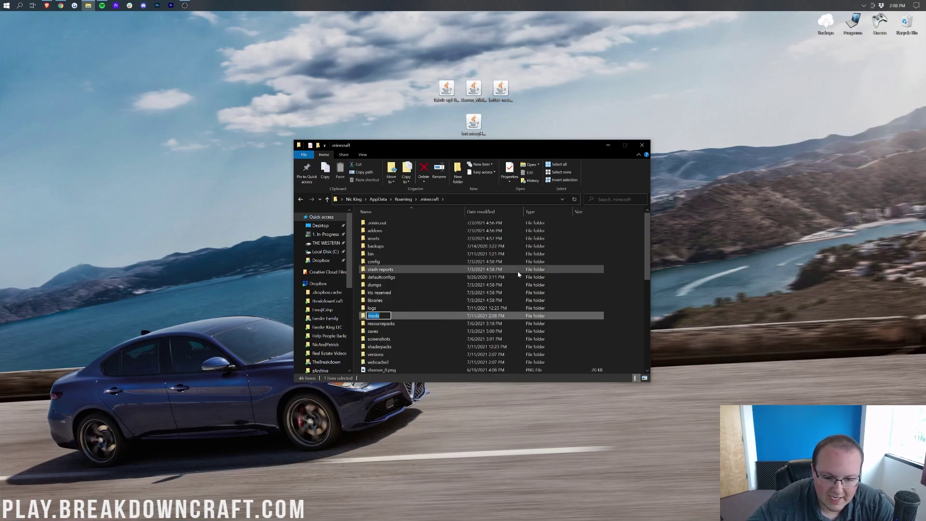
left_click(396, 317)
key("Escape")
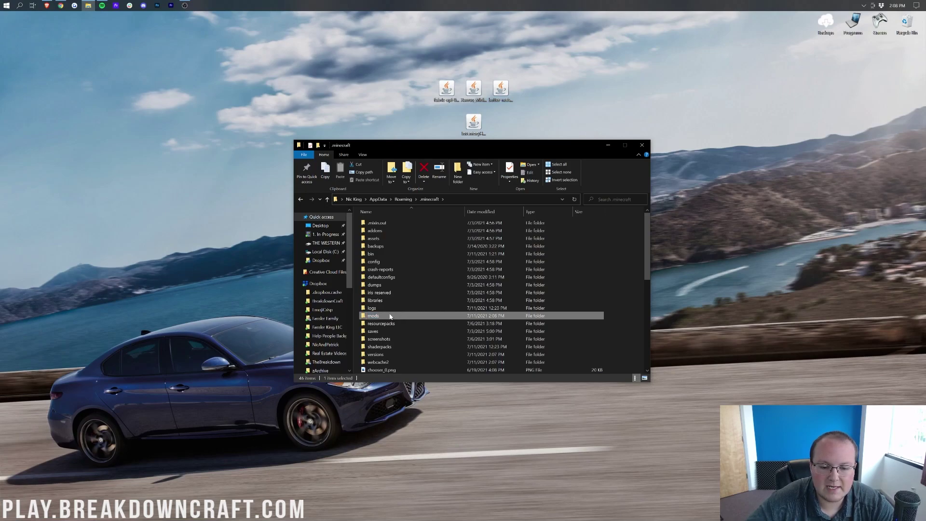
double_click(406, 316)
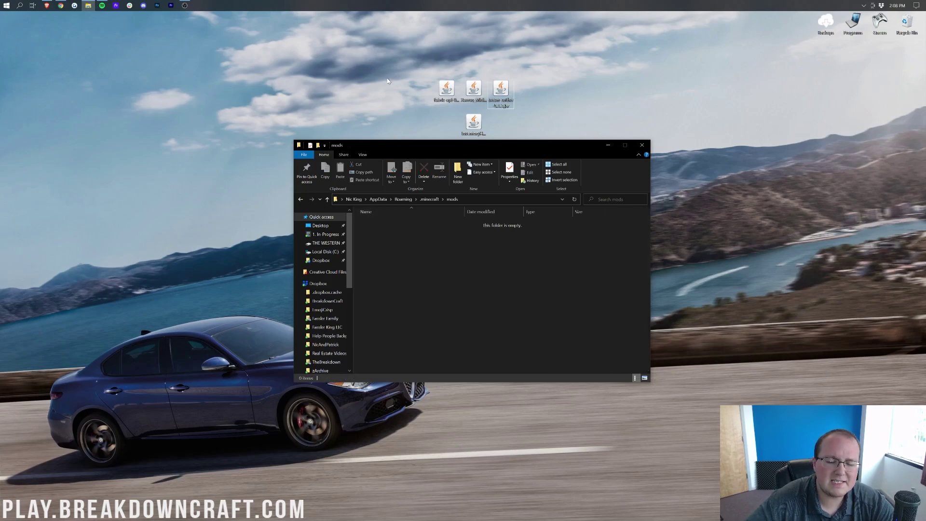
- Copy the four mod jars from the desktop into the mods folder and confirm they arrived
left_click_drag(387, 77, 602, 112)
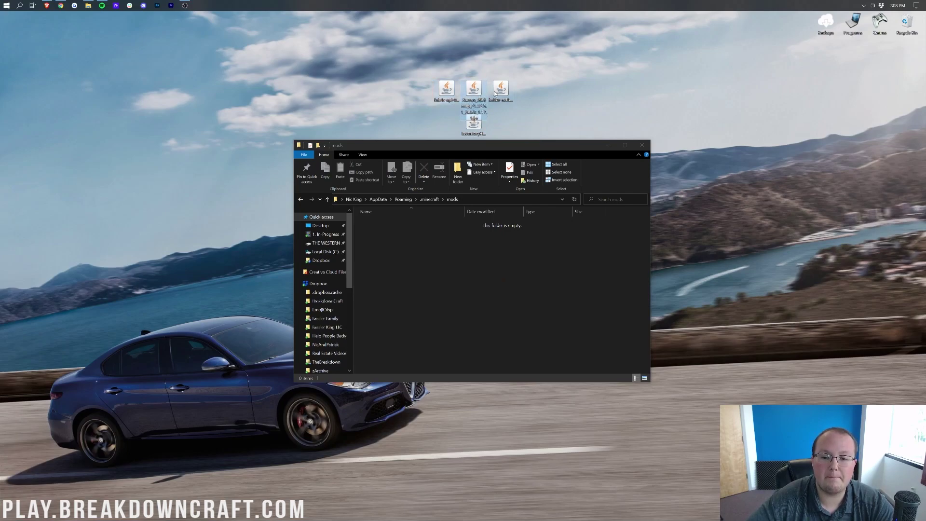
left_click_drag(567, 131, 424, 85)
left_click_drag(446, 89, 442, 276)
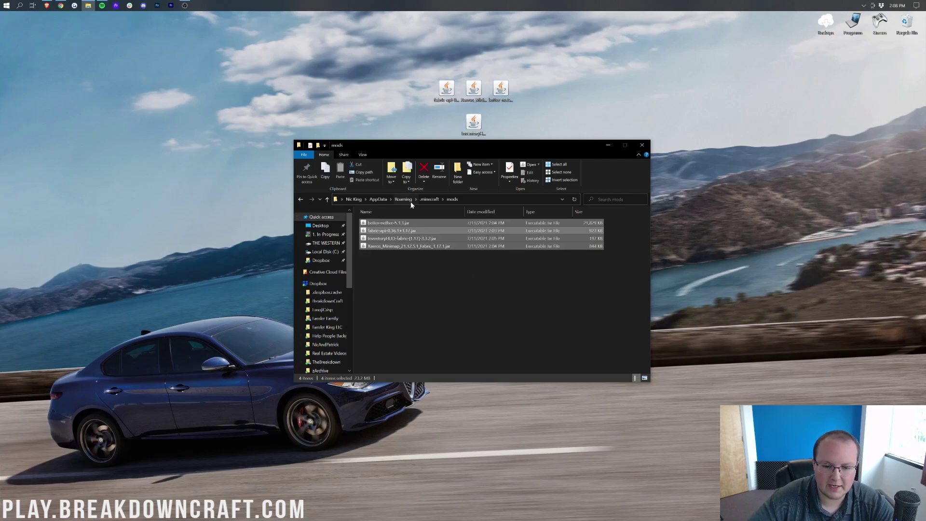
left_click(426, 199)
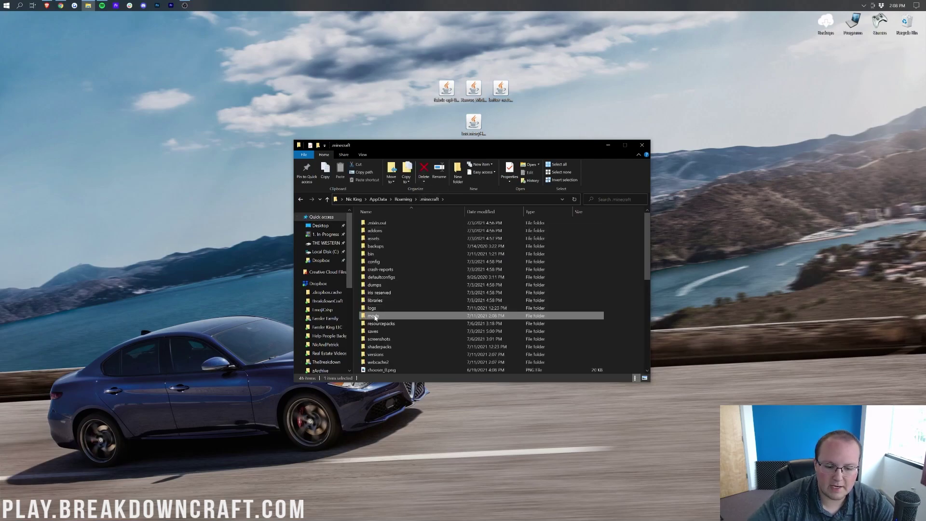
double_click(410, 316)
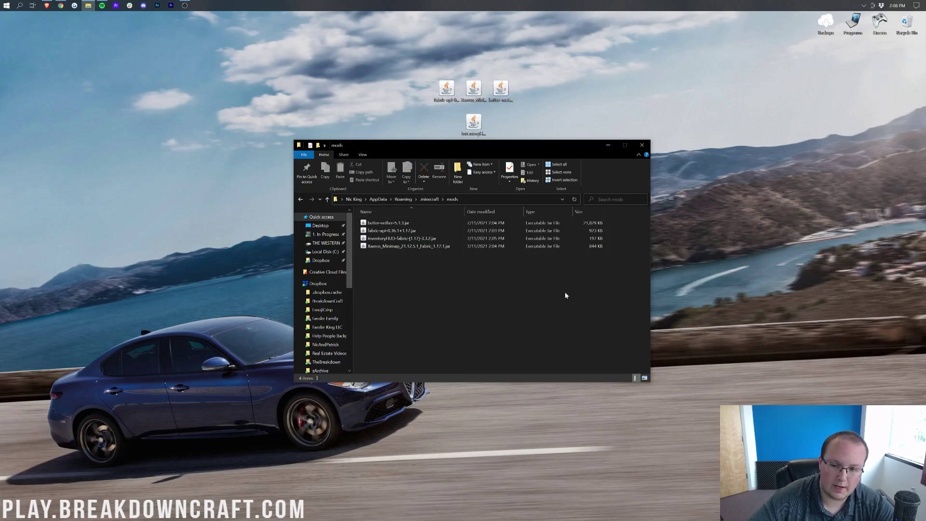
- Close Explorer and permanently delete the four desktop jar copies
left_click(642, 144)
left_click_drag(585, 146, 905, 25)
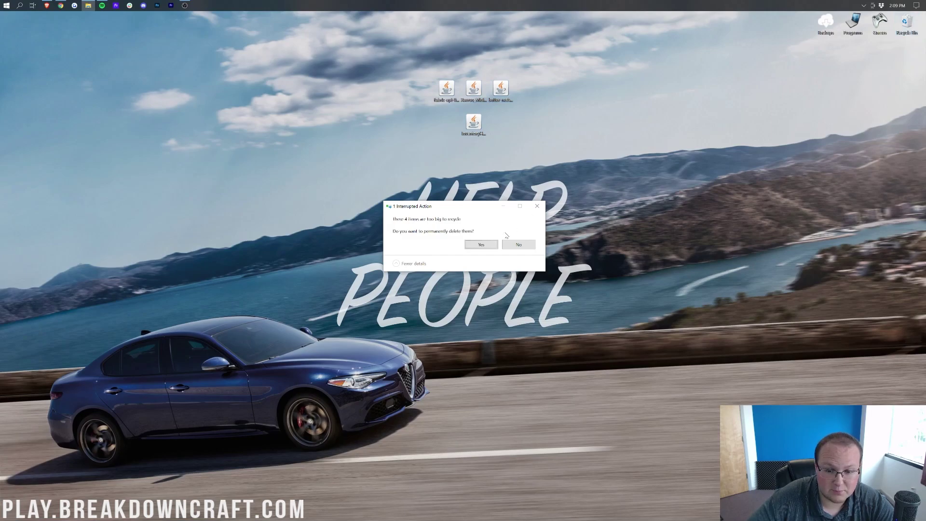
left_click(481, 245)
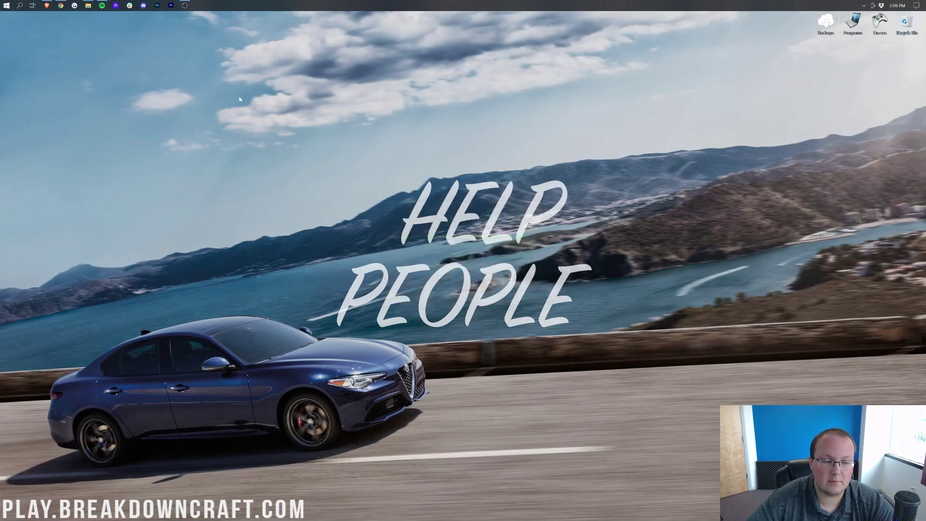
- Launch the Minecraft Launcher from the Start search with 'minecraft'
left_click(2, 2)
key("super+s")
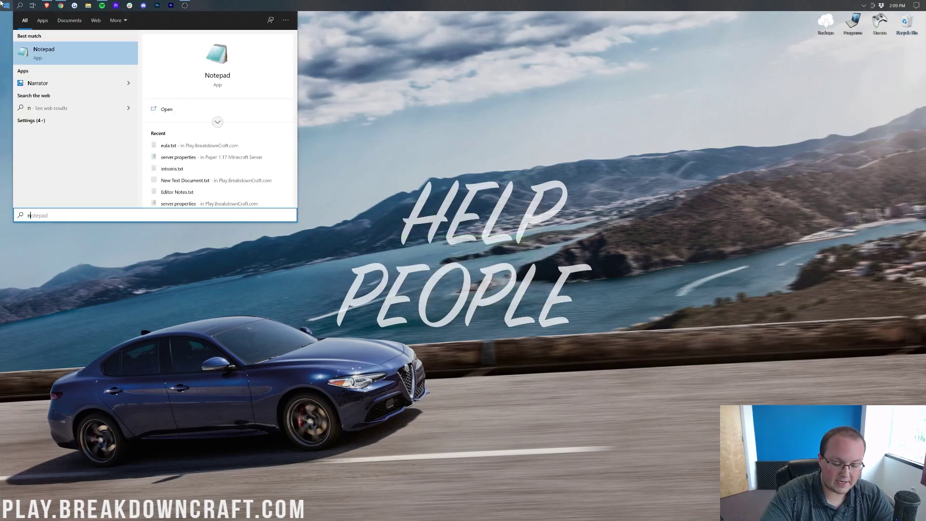
type("minecraft")
key("Return")
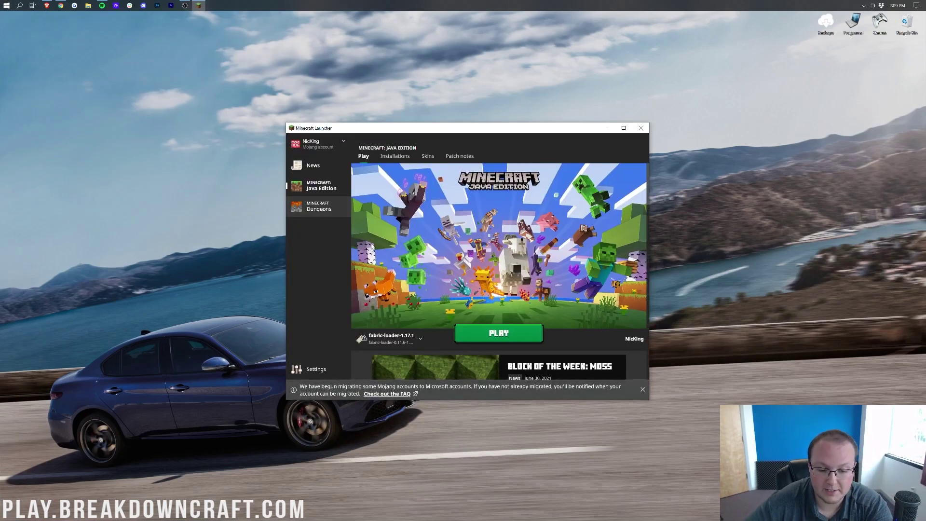
- Choose the fabric-loader-1.17.1 installation and start playing it
left_click(420, 340)
left_click(391, 333)
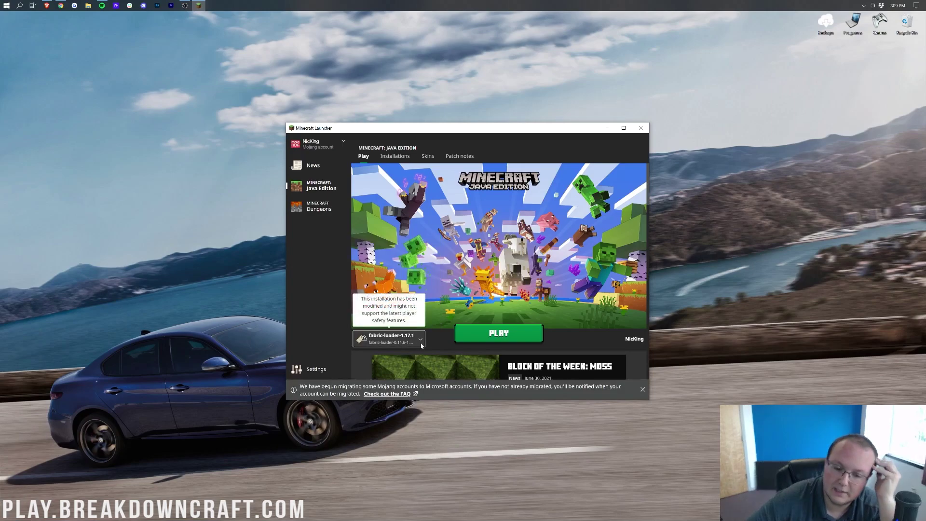
left_click(414, 341)
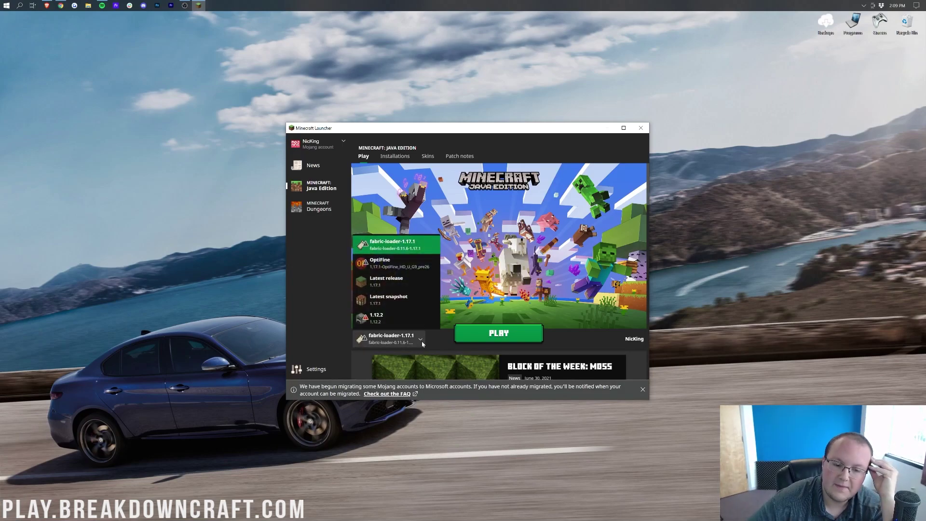
left_click(386, 242)
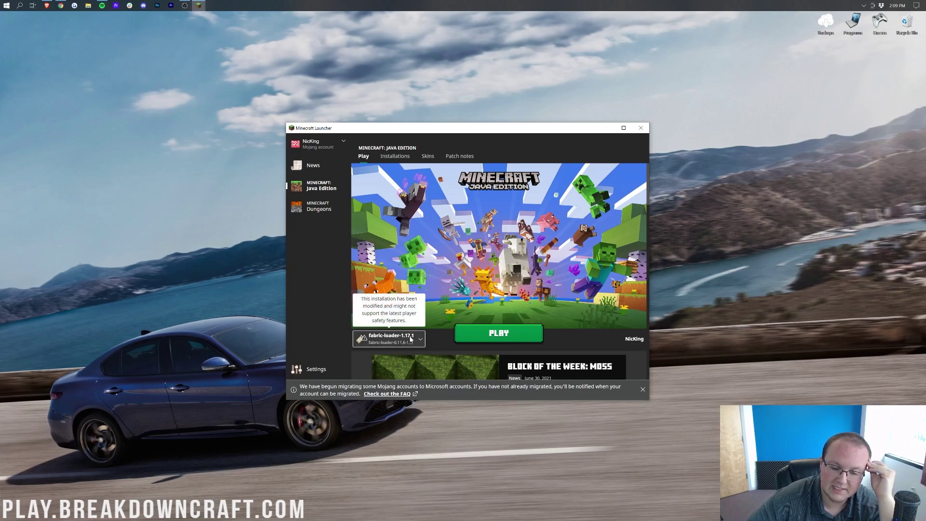
left_click(498, 333)
- Back out of the modded launch warning and list all installations with the Modded filter on
left_click(380, 278)
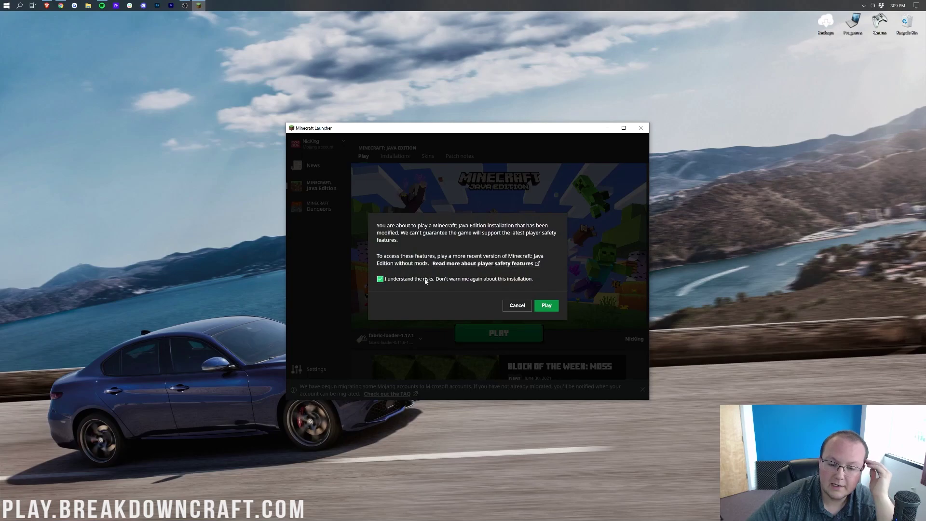
left_click(517, 307)
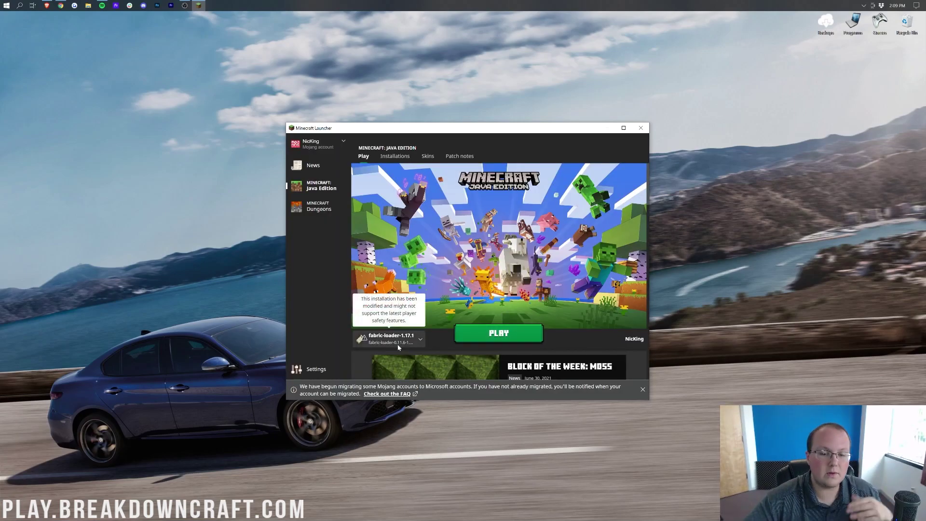
left_click(394, 157)
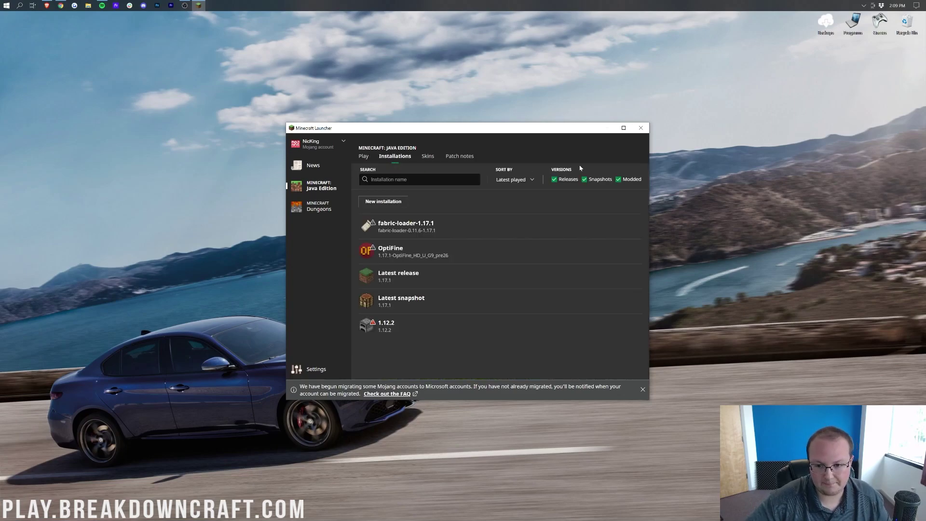
left_click(619, 180)
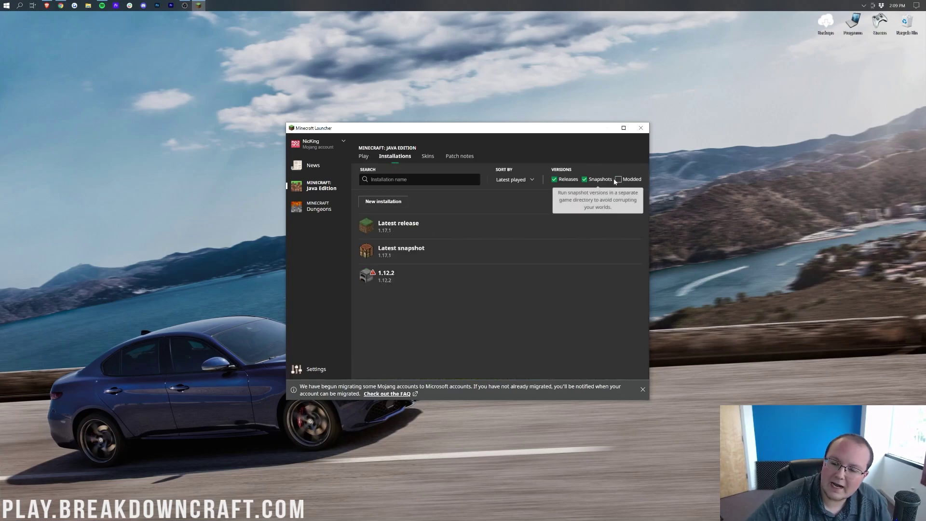
left_click(618, 180)
left_click(618, 180)
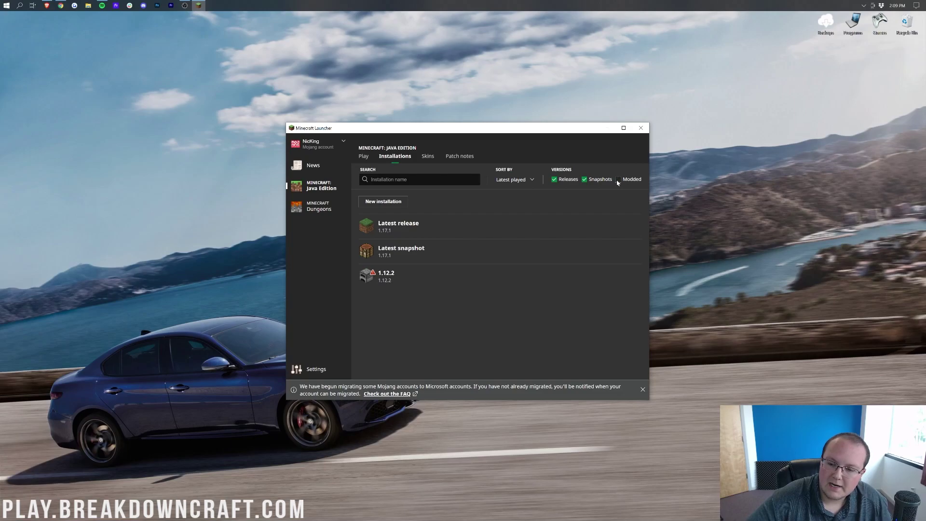
left_click(618, 180)
- Try launching fabric-loader-1.17.1 from the list, then cancel its warning
left_click(597, 227)
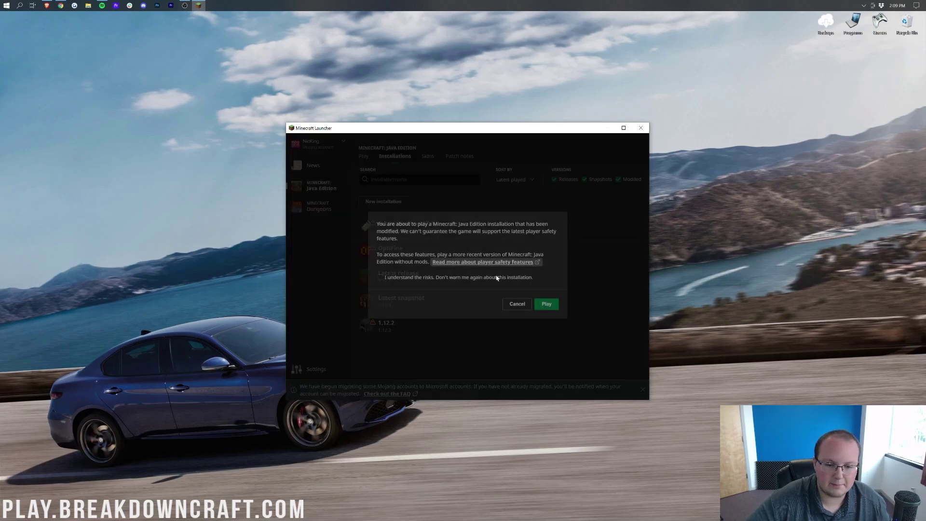
left_click(516, 305)
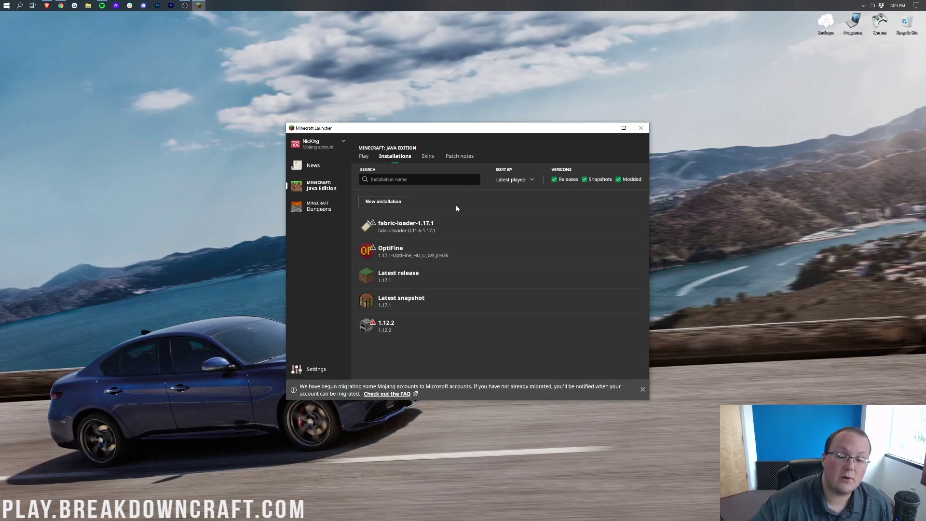
mouse_move(403, 225)
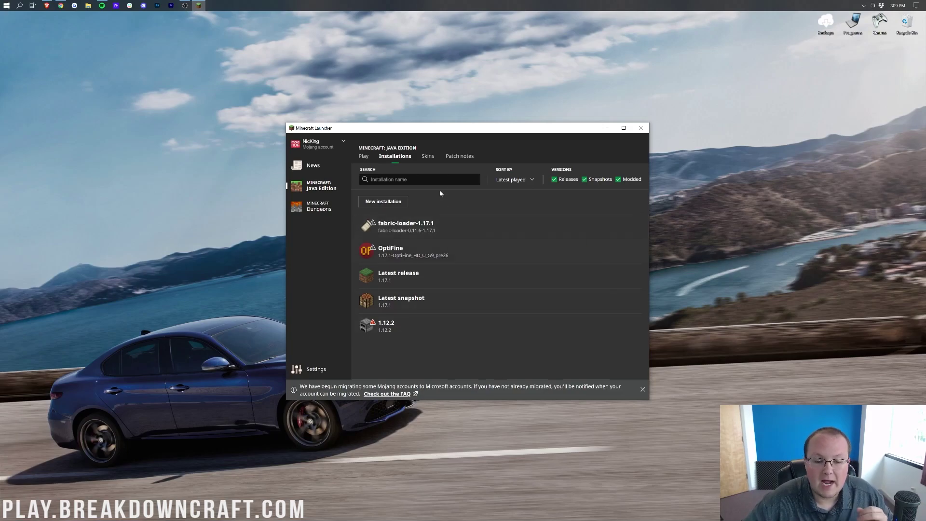
- Start a new installation named Play.BreakdownCraft.com
left_click(387, 206)
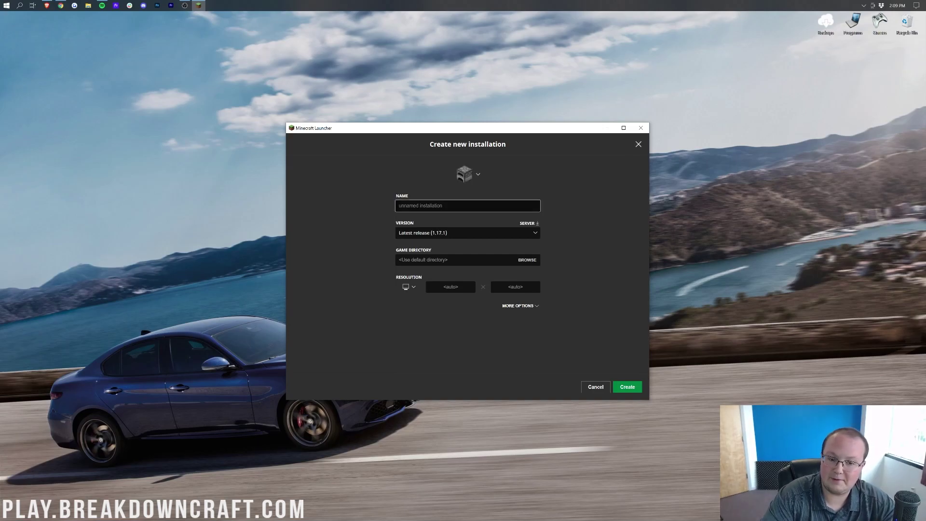
type("Play.BreakdownCra")
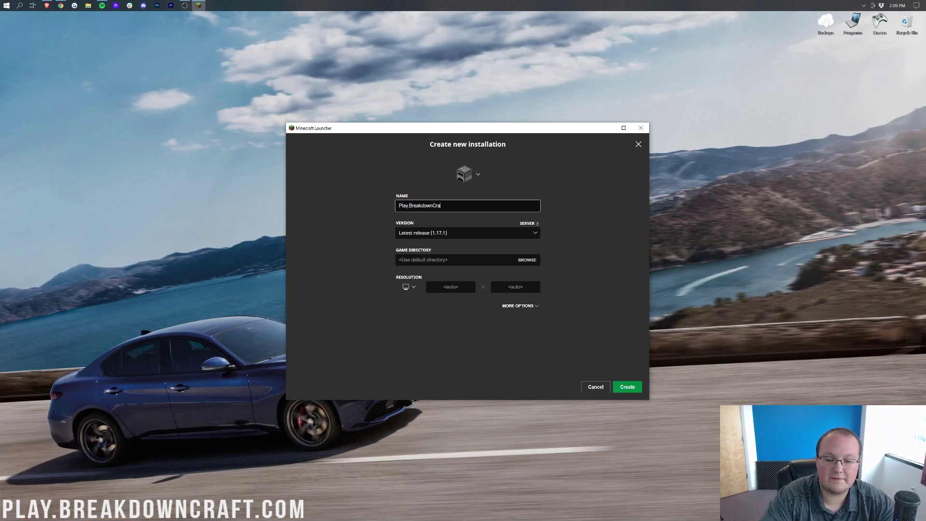
type("ft.com")
key("ctrl+a")
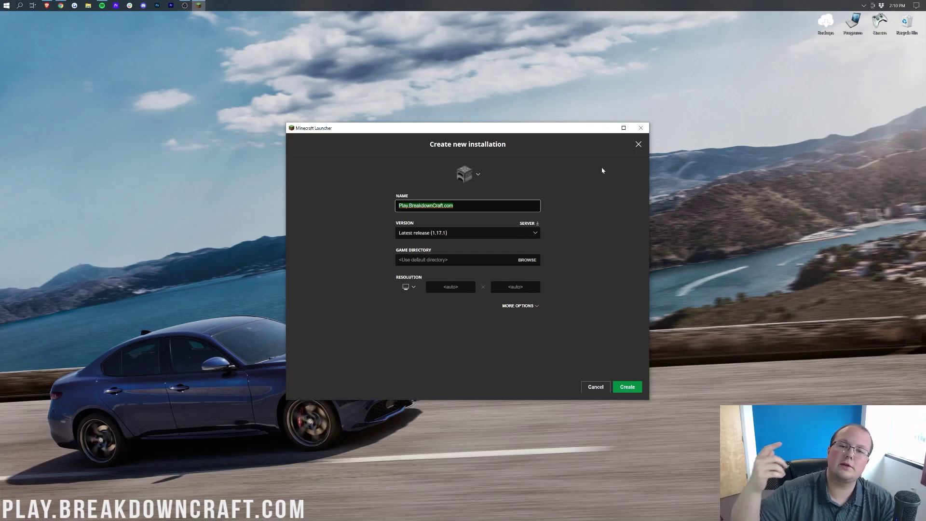
left_click(401, 232)
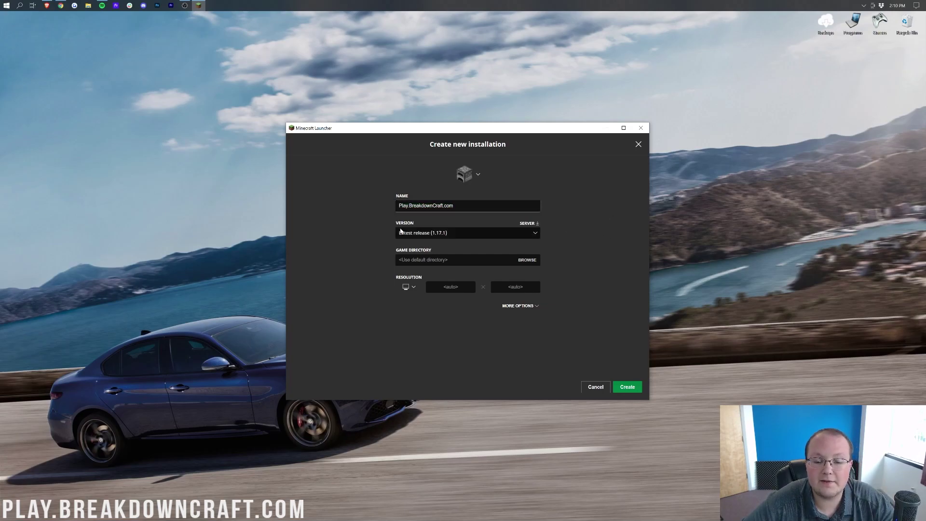
- Set version fabric-loader-0.11.6-1.17.1 and resolution 1920x1080, then create the installation
left_click(417, 236)
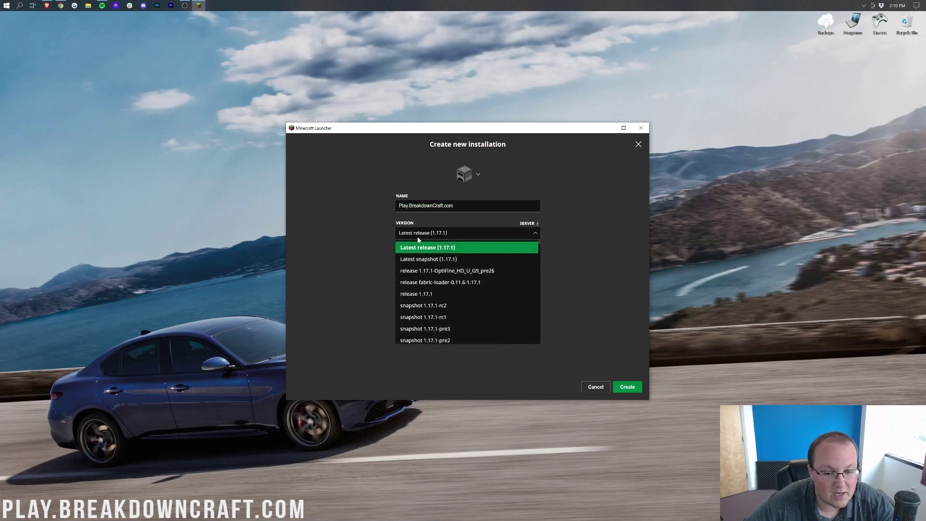
left_click(479, 287)
left_click(409, 301)
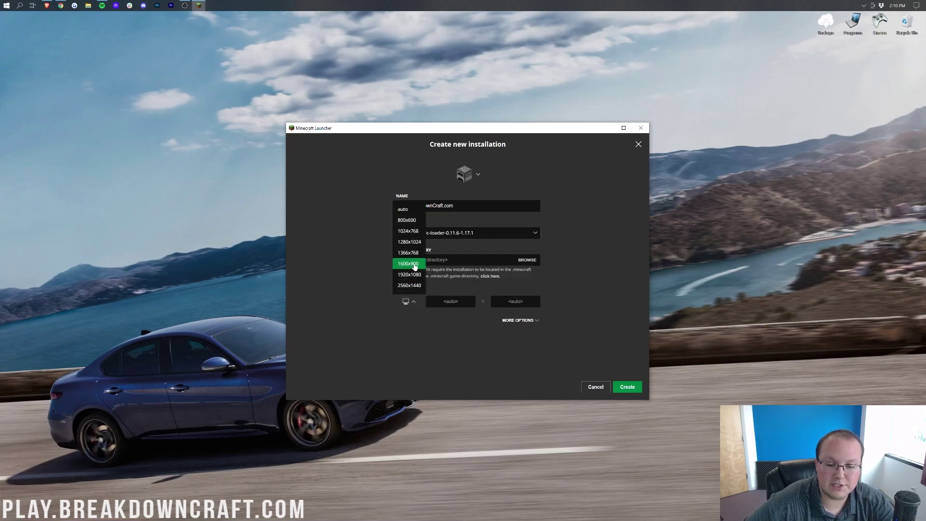
left_click(410, 269)
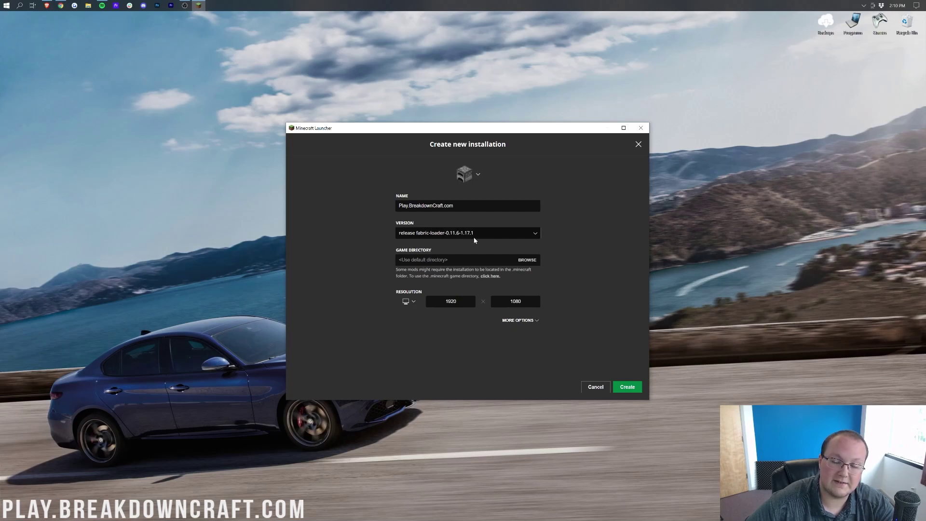
left_click(639, 387)
mouse_move(392, 345)
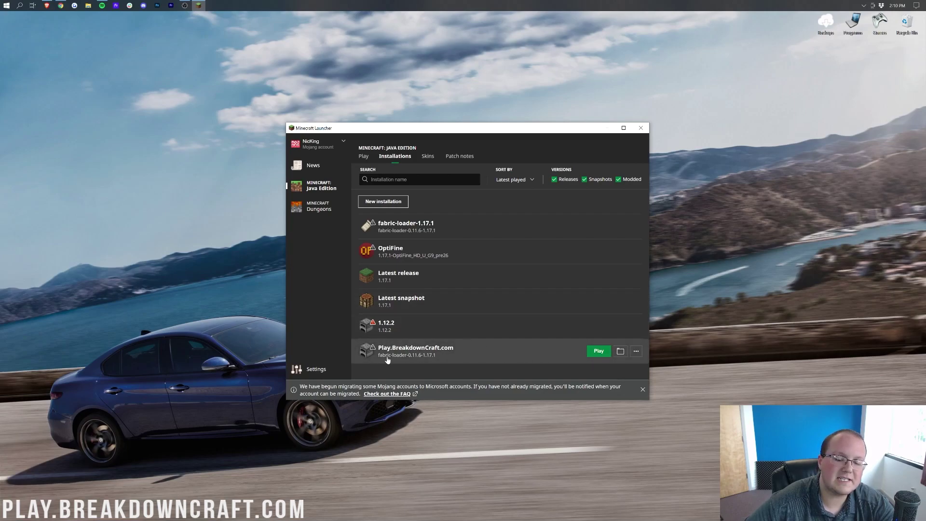
- Play Play.BreakdownCraft.com, accept the modded-risk warning, and silence the Xaero's Minimap update notice
left_click(598, 351)
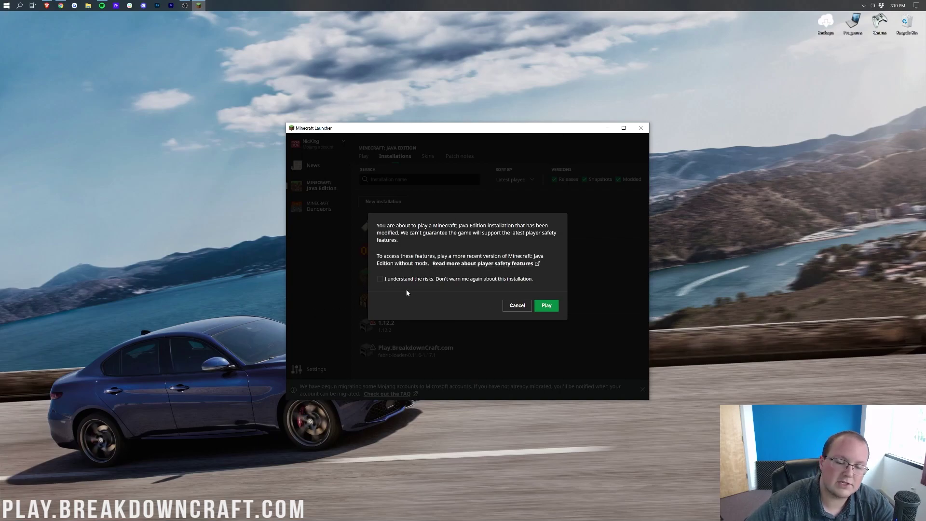
left_click(380, 278)
left_click(545, 305)
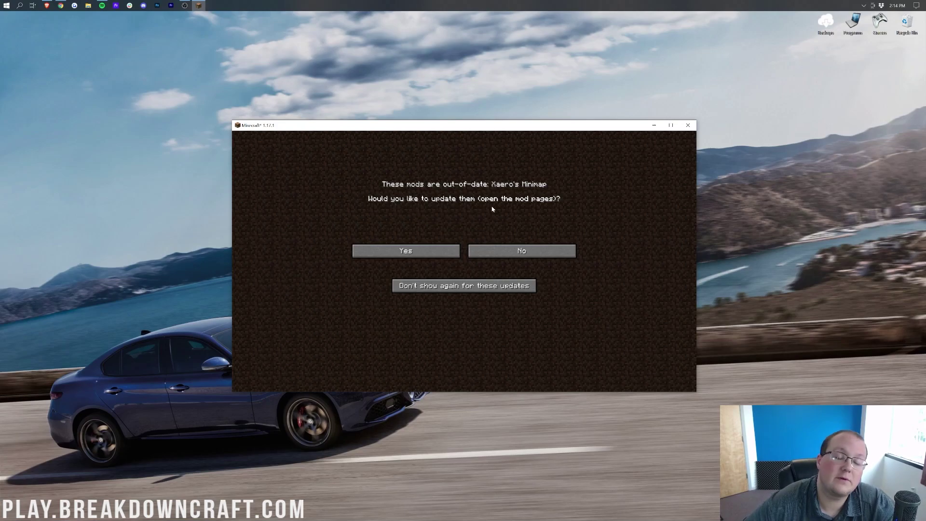
left_click(487, 293)
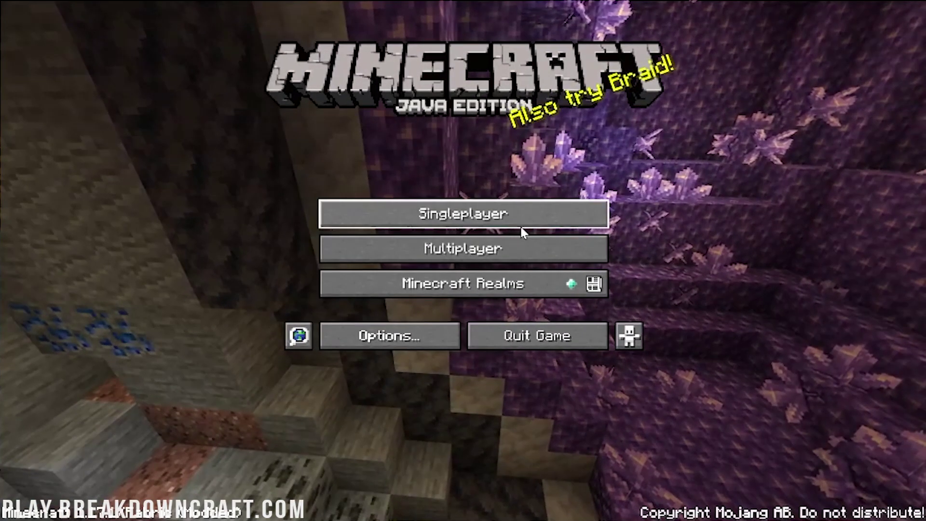
- Begin a new world named 'Fabric Mods 1.17.1', then abandon that setup
left_click(464, 237)
left_click(553, 453)
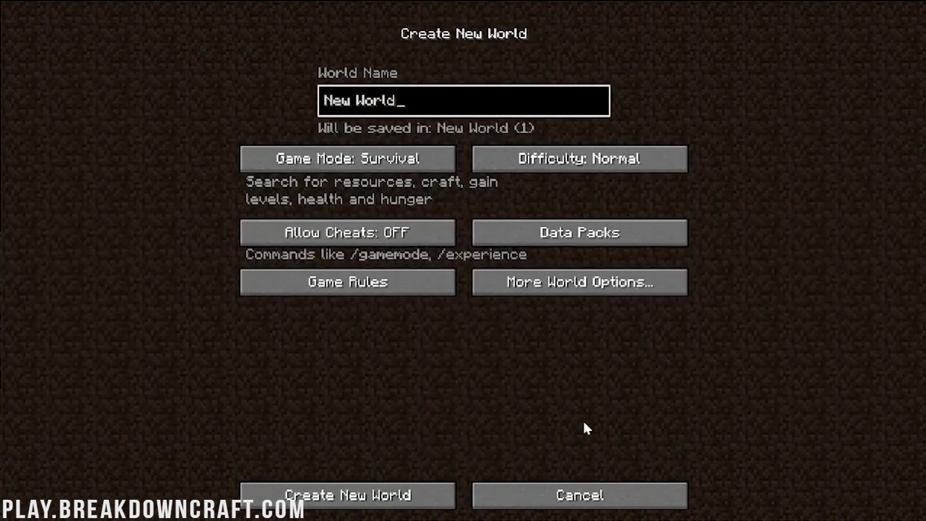
key("ctrl+a")
type("Fabruc")
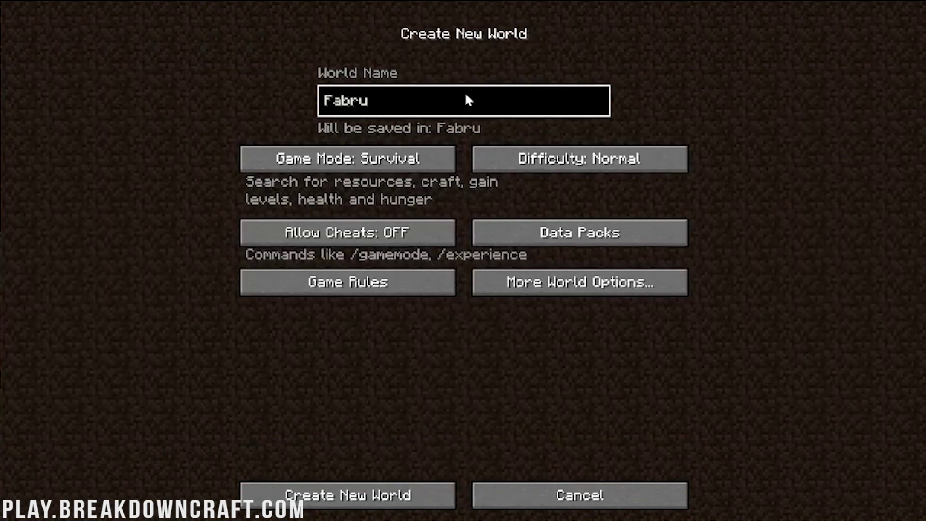
key("BackSpace")
key("BackSpace")
type("ic Mods 1.1")
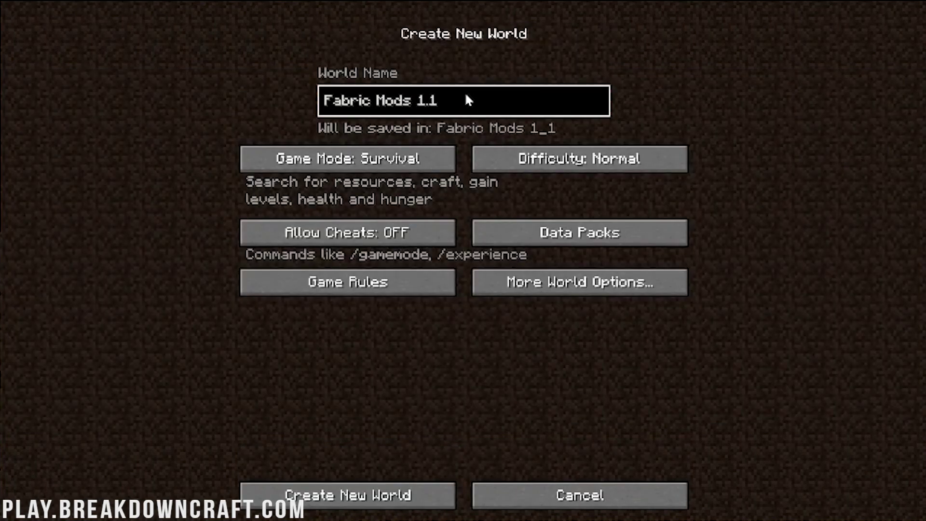
type("7.1")
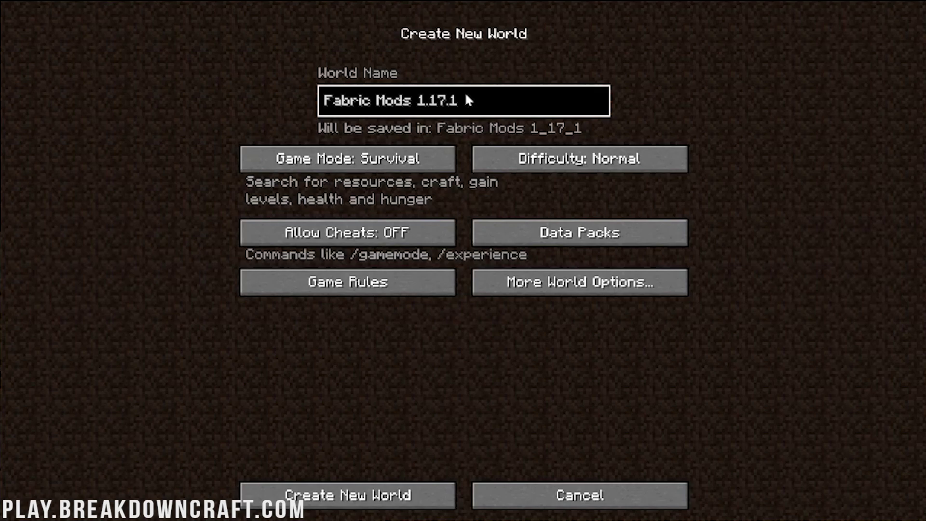
left_click(436, 155)
left_click(536, 488)
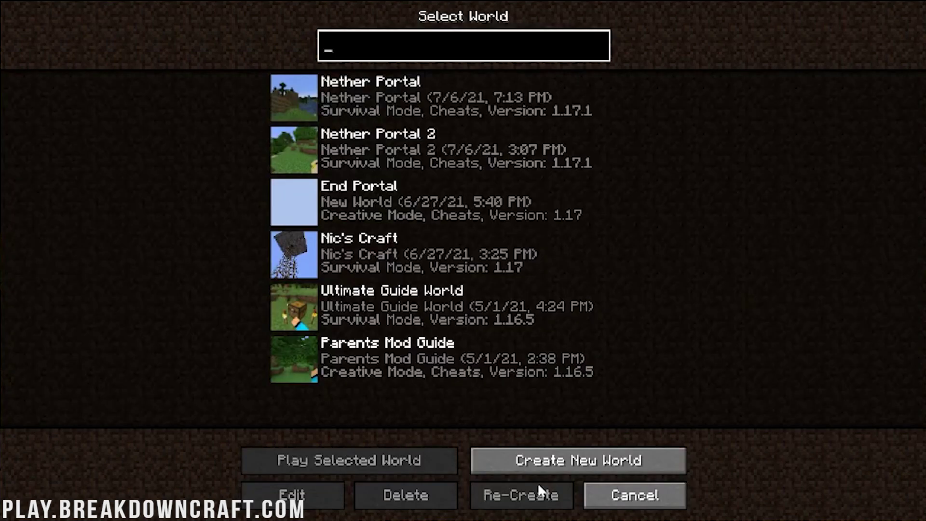
- Set up a new world named '1.17.1 Fabric' with game mode cycled to Creative
left_click(603, 461)
key("ctrl+a")
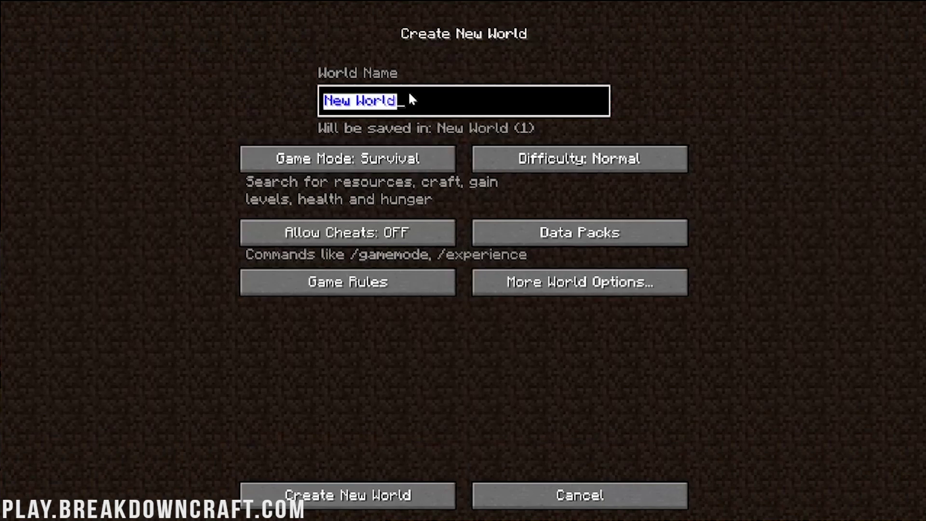
type("1.1")
key("BackSpace")
key("BackSpace")
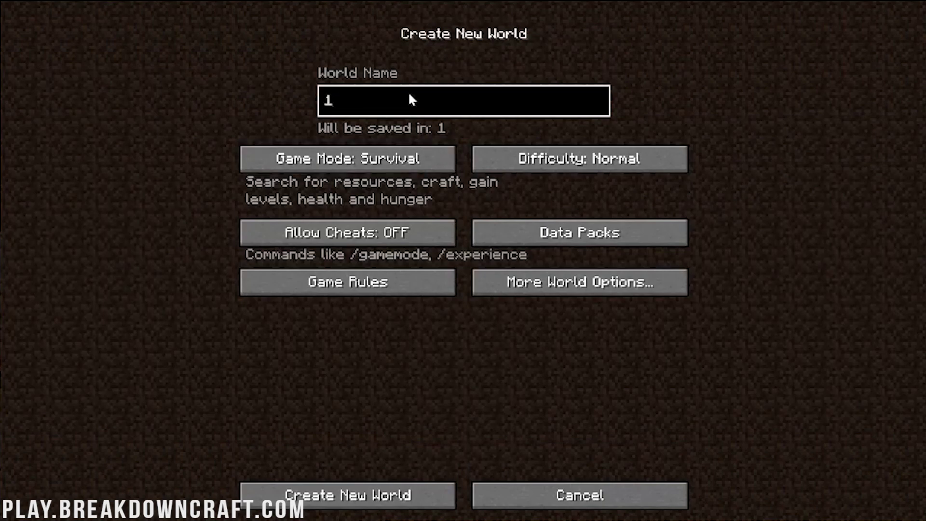
type(".17.1 F")
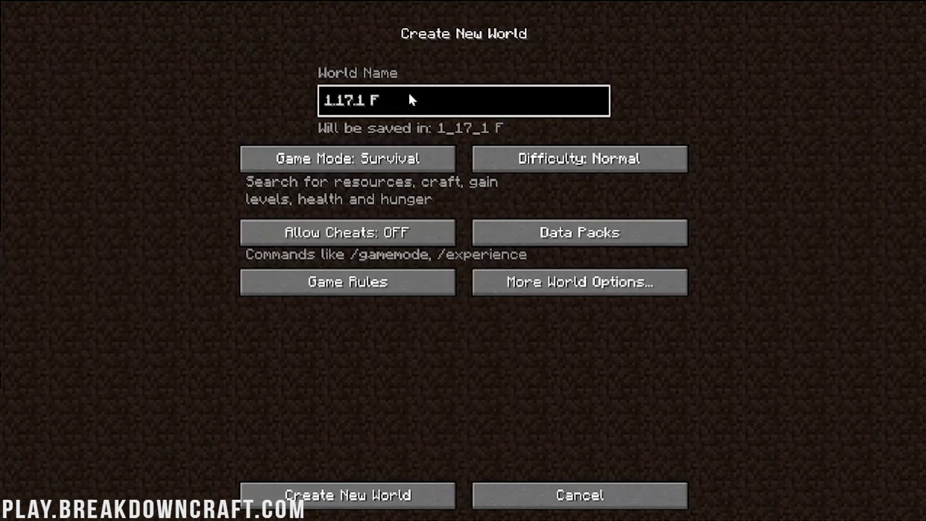
type("abric")
left_click(433, 167)
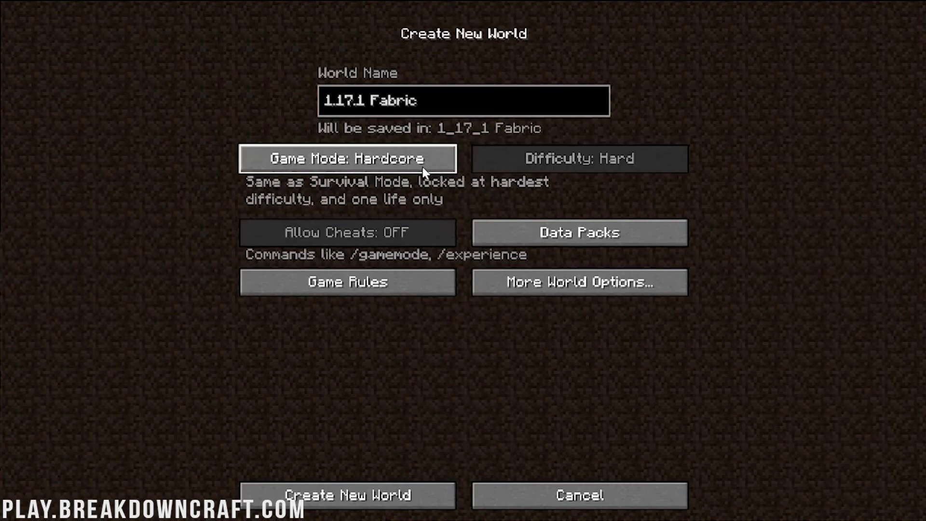
left_click(422, 167)
- Create the world and walk forward toward the ruined Nether portal
left_click(409, 496)
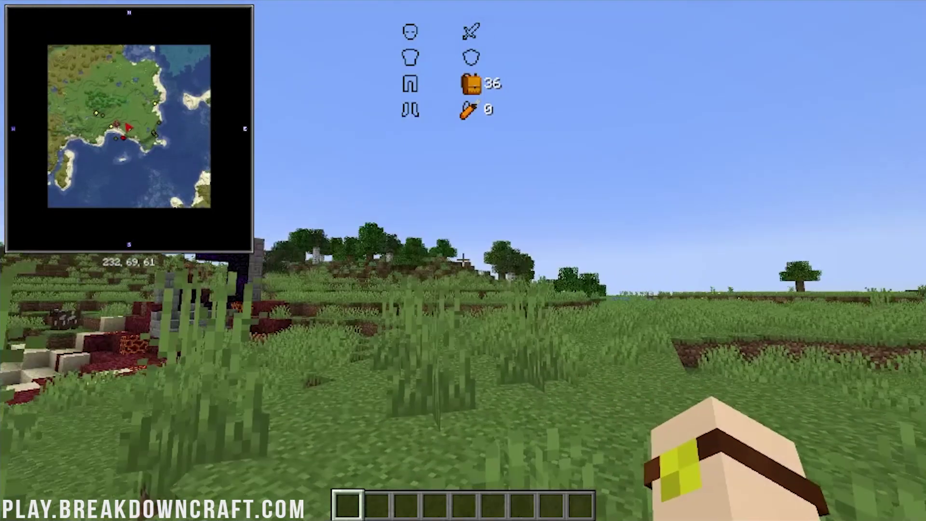
key("w")
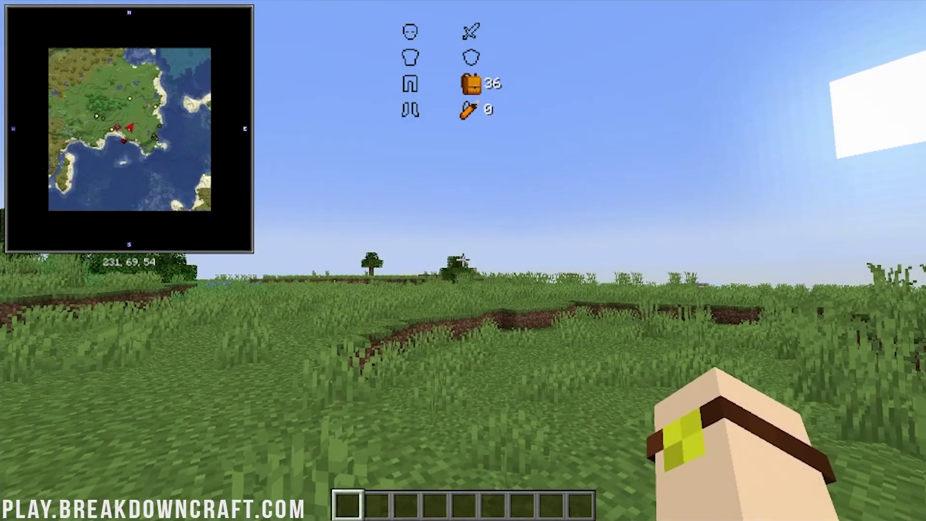
key("w")
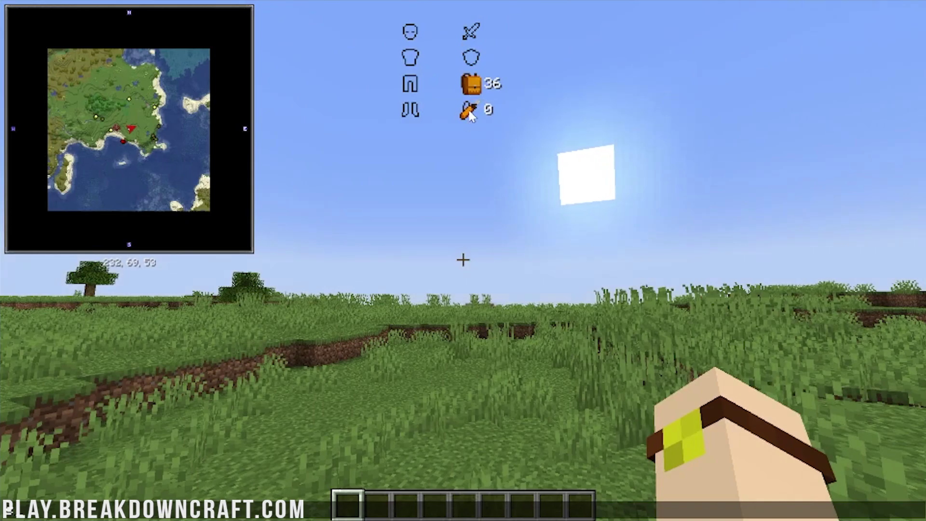
- Walk to the ruined portal and put Obsidian and Flint and Steel in the hotbar via searches 'obs' and 'flin'
key("w")
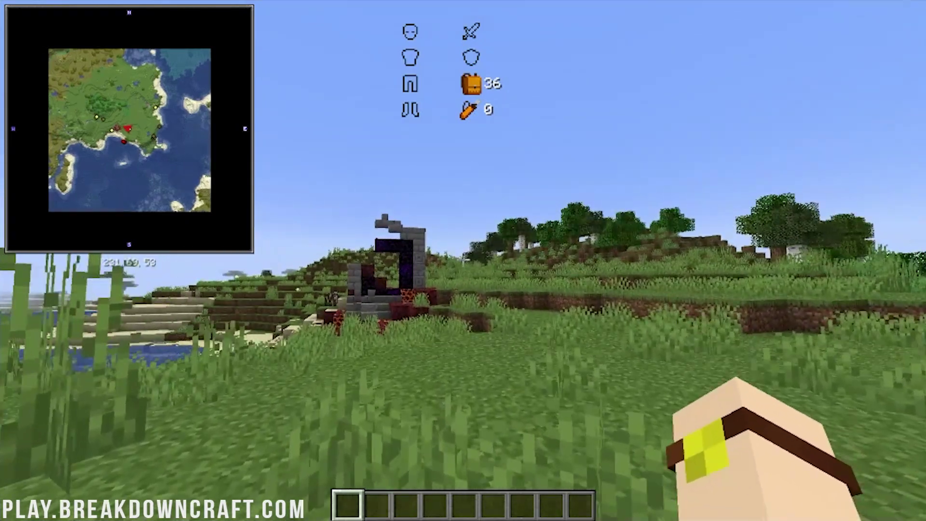
key("w")
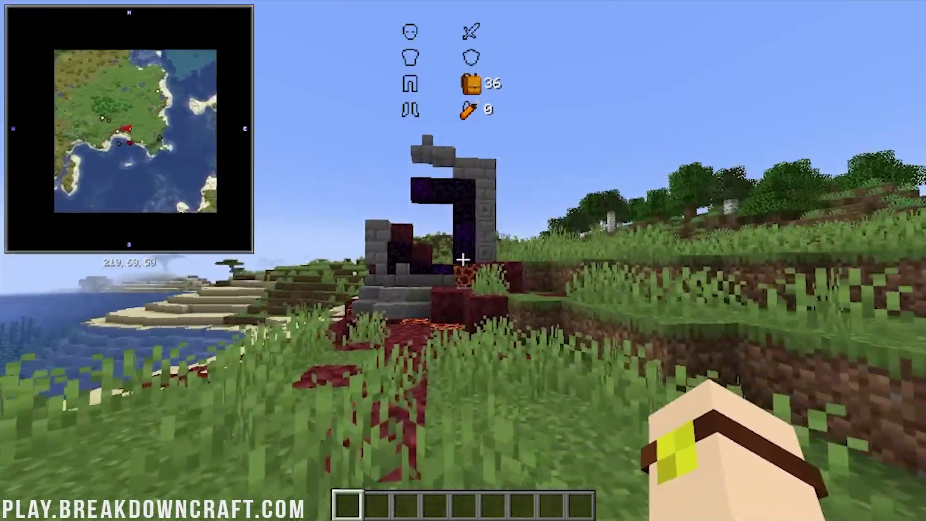
key("e")
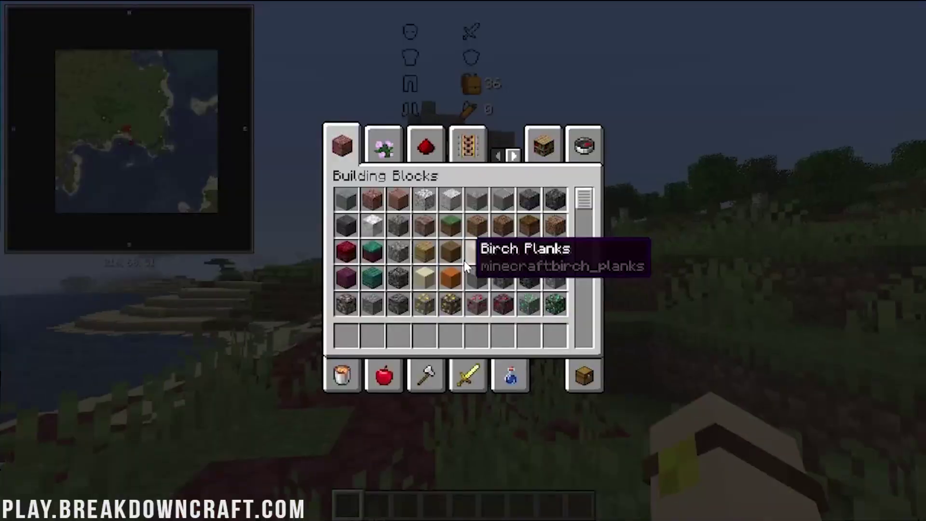
left_click(583, 143)
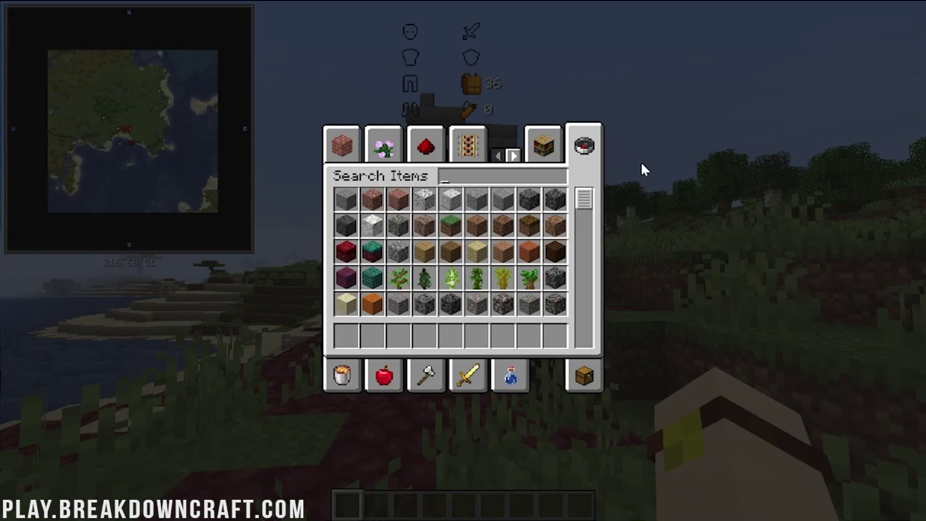
type("obs")
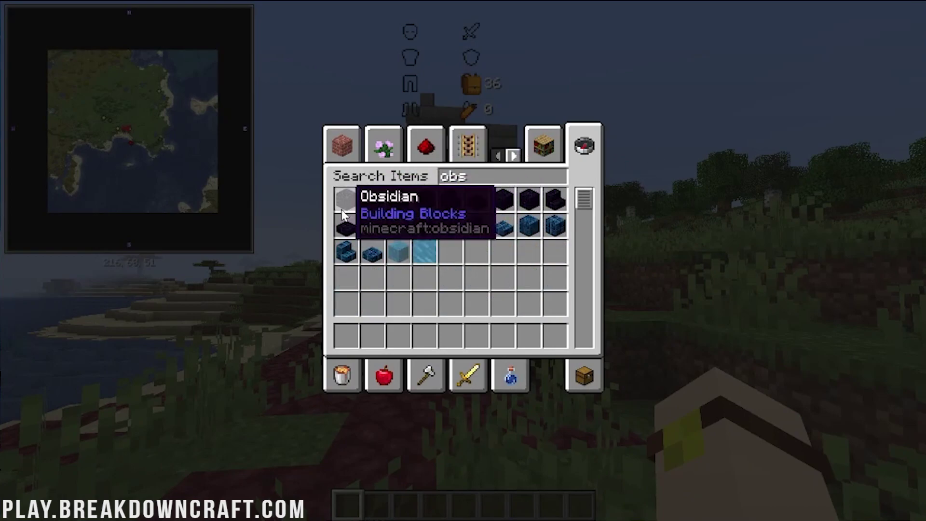
left_click(346, 199)
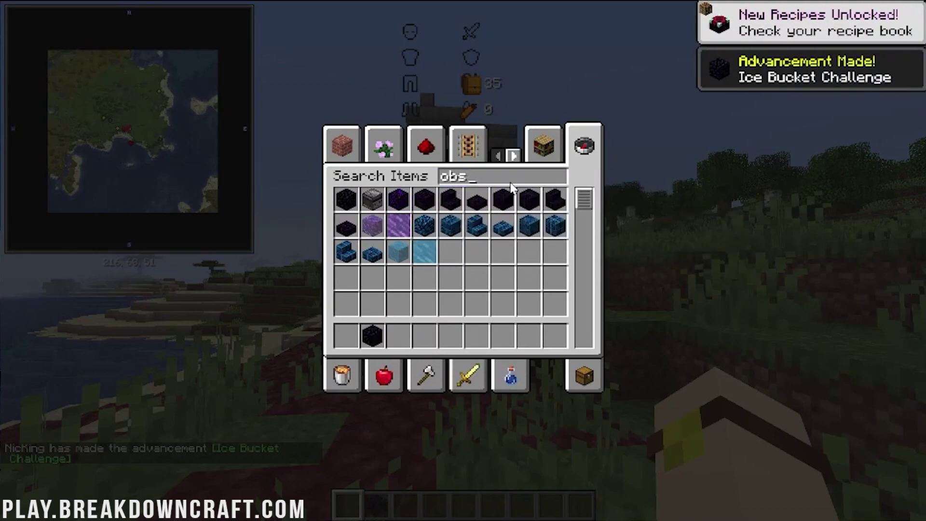
type("flin")
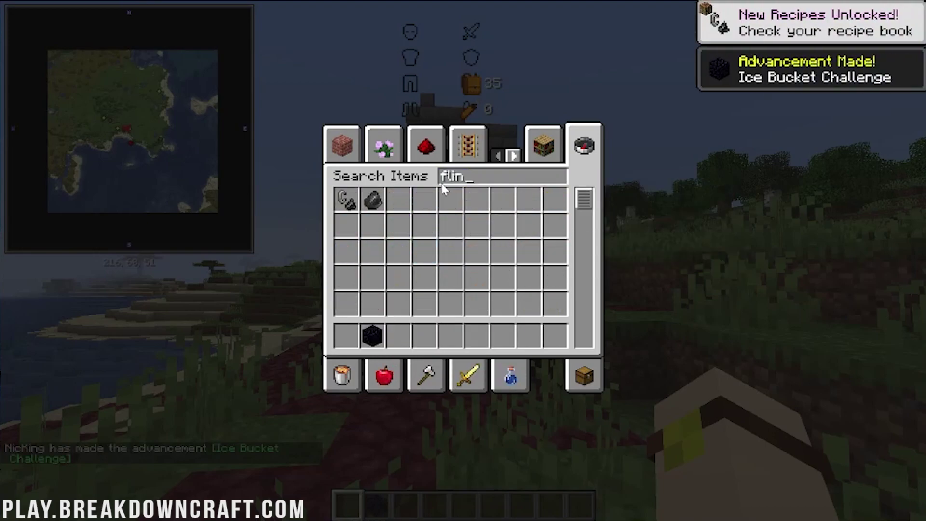
left_click(346, 199)
left_click(343, 336)
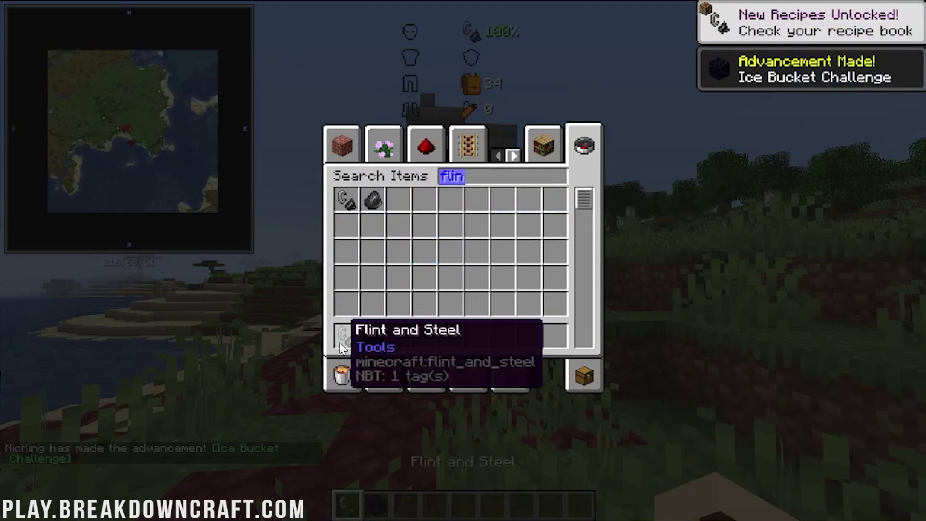
key("Escape")
- Approach the ruined portal and break blocks off its obsidian frame
key("w")
key("2")
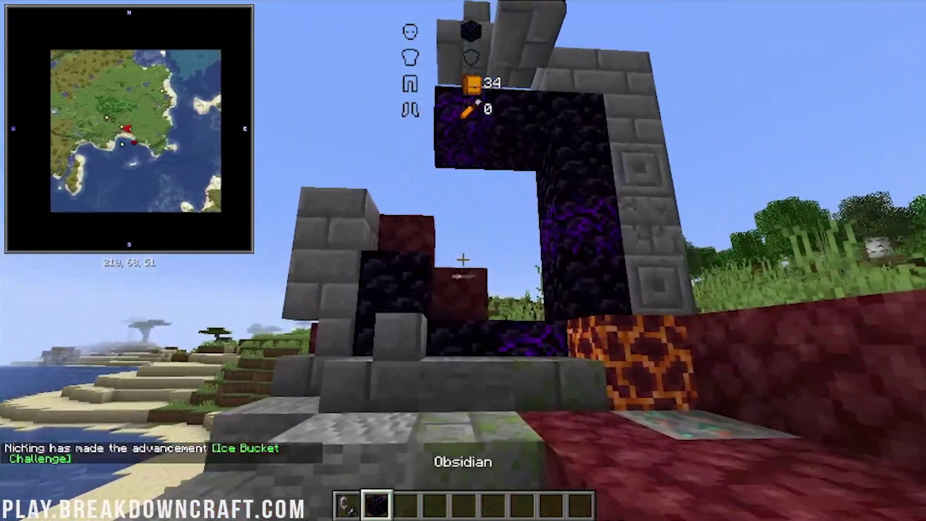
key("w")
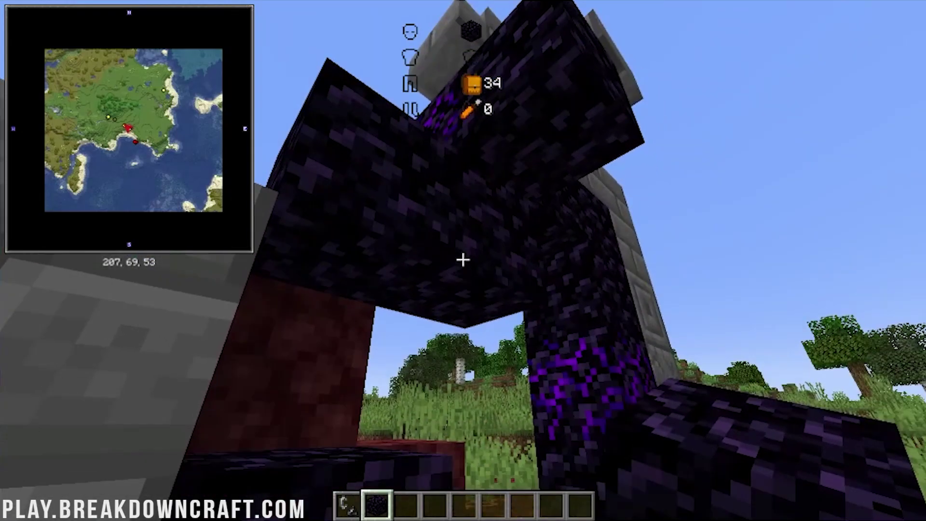
left_click(463, 260)
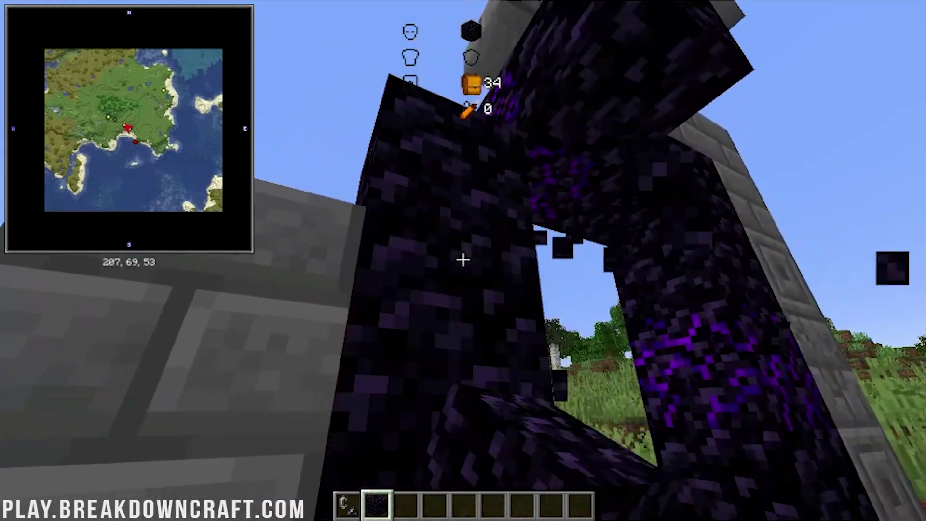
left_click(463, 261)
- Light the portal with Flint and Steel so it glows purple, then walk into it
key("1")
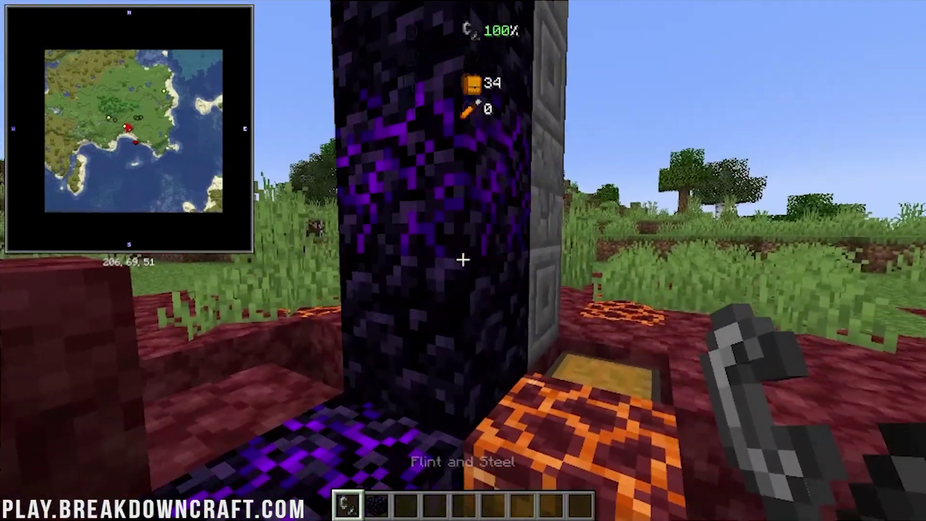
right_click(462, 260)
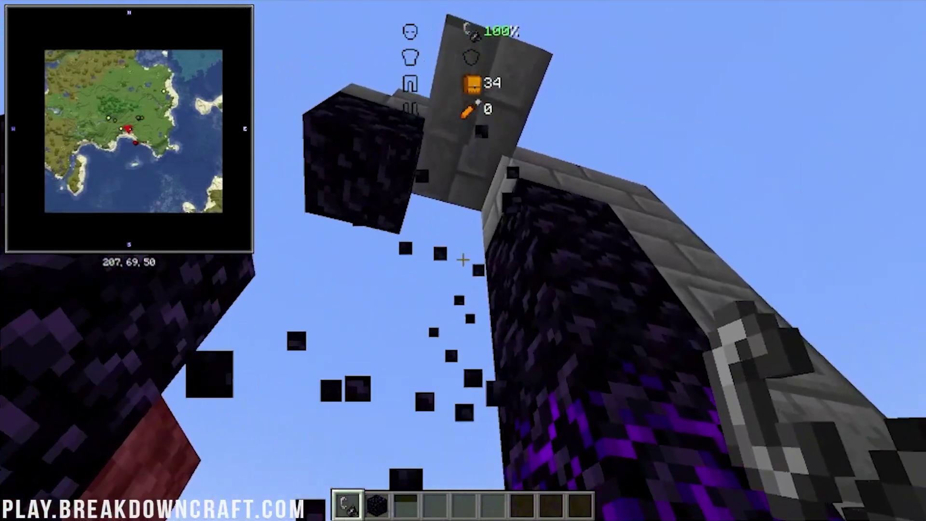
key("2")
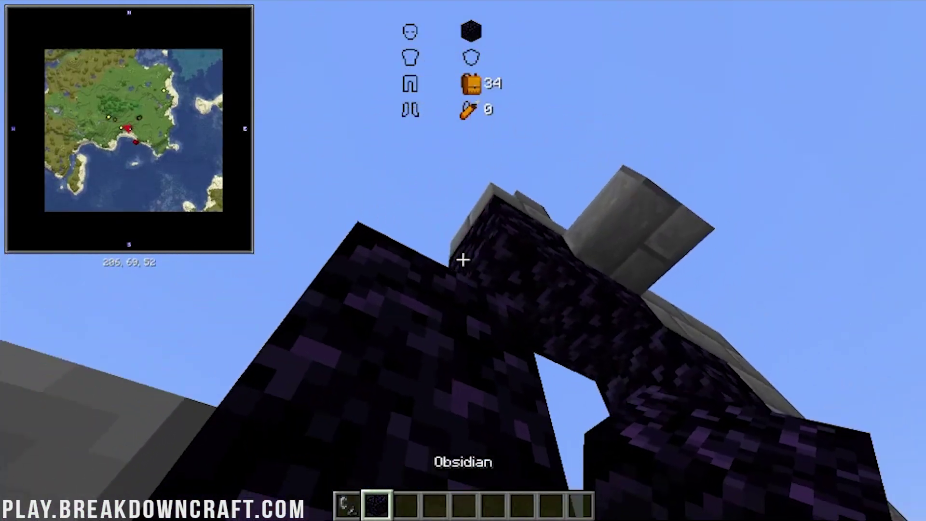
key("1")
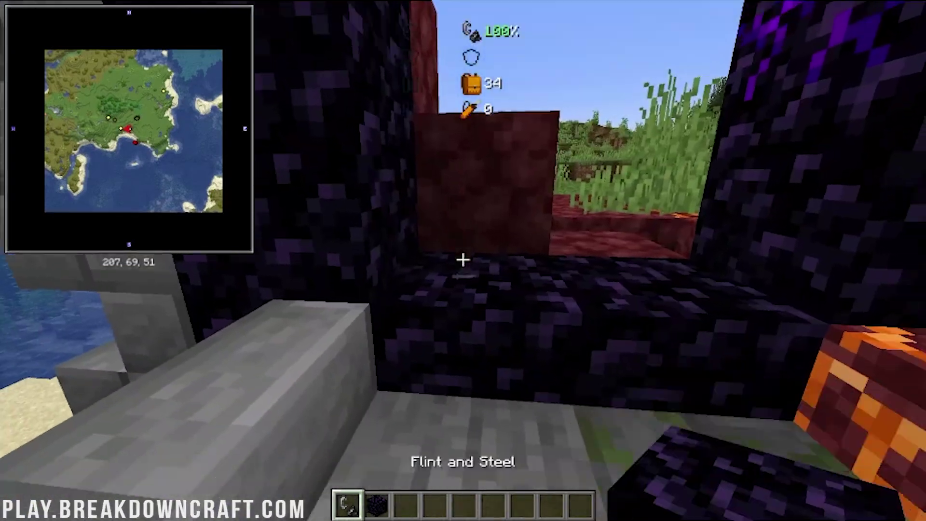
right_click(462, 261)
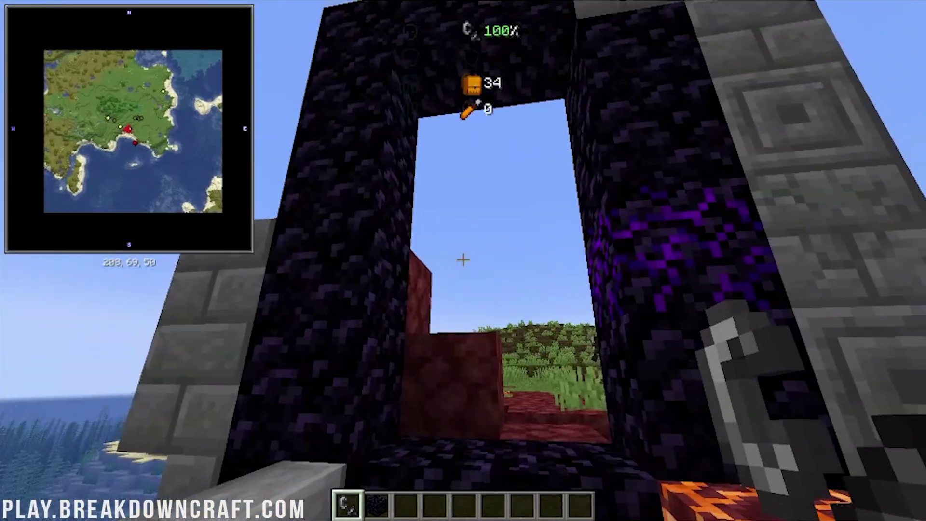
right_click(463, 260)
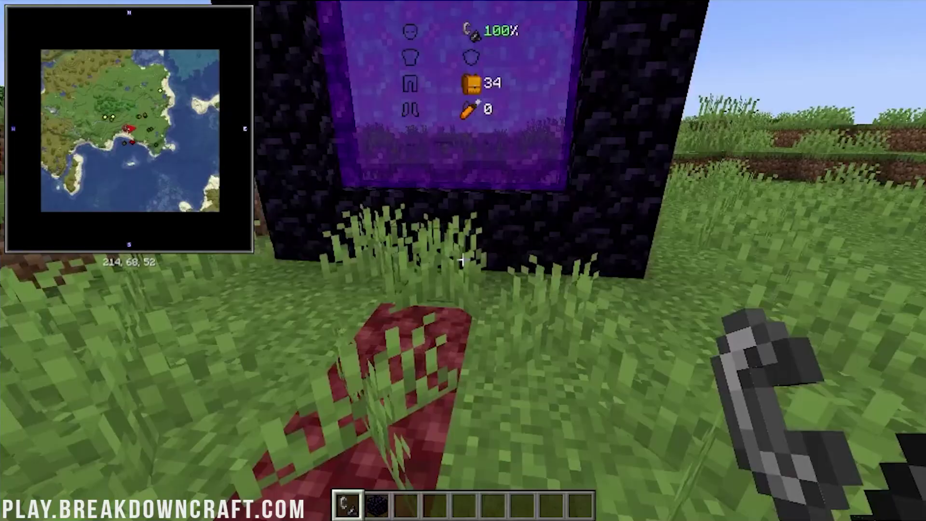
key("w")
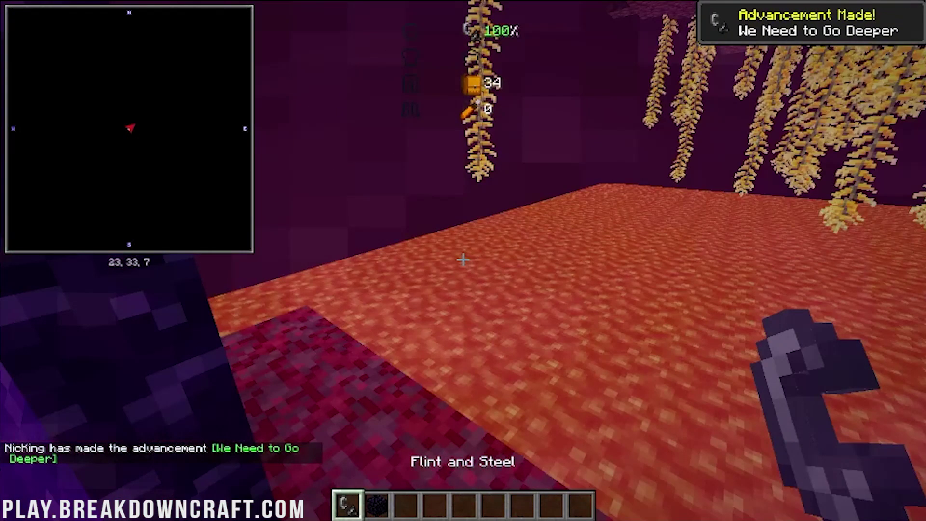
- Look around the Nether lava lake and copy the Golden Vine into the hotbar
key("w")
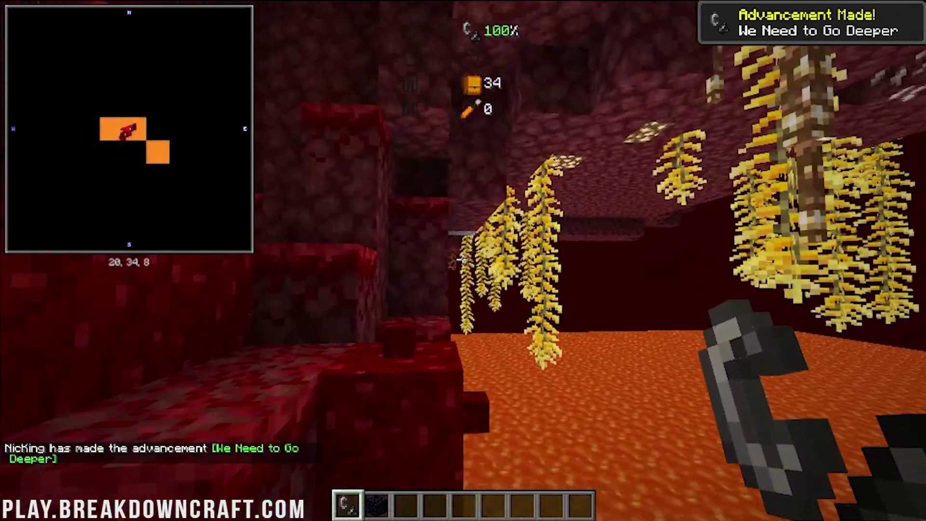
key("e")
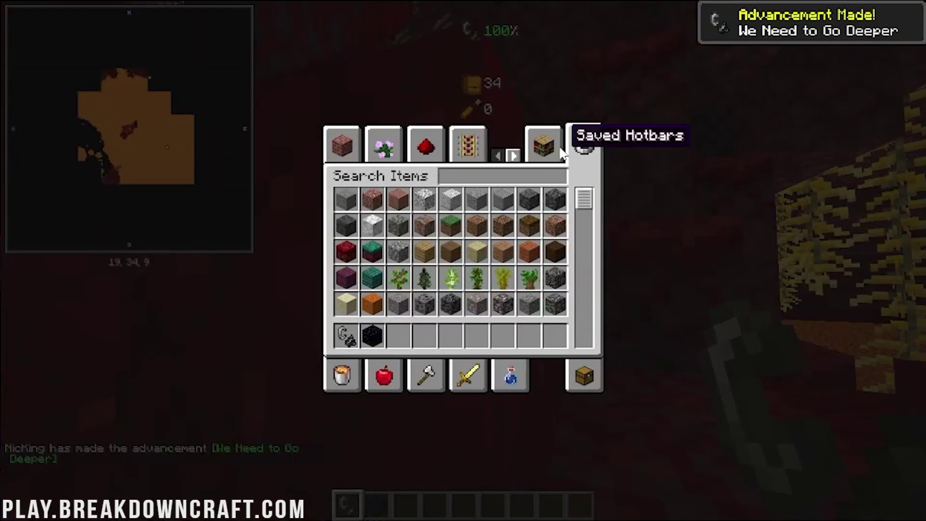
key("Escape")
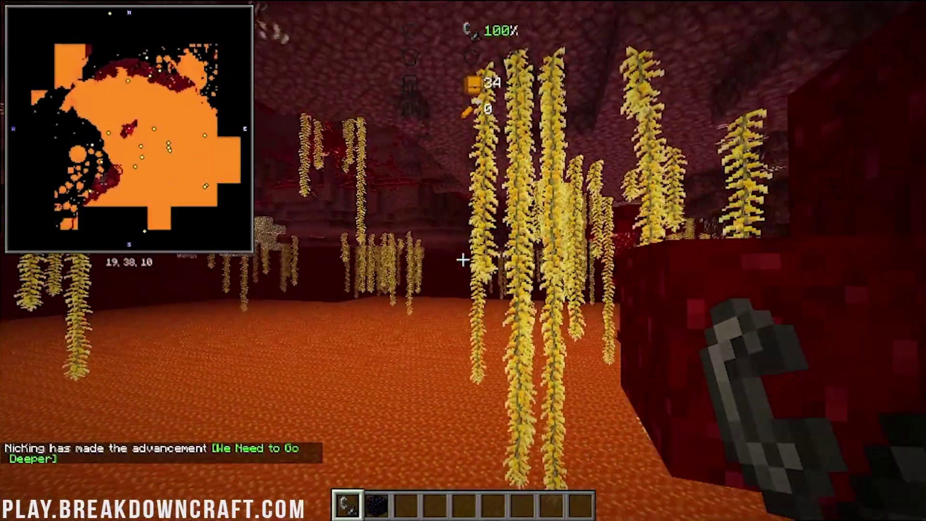
key("w")
key("2")
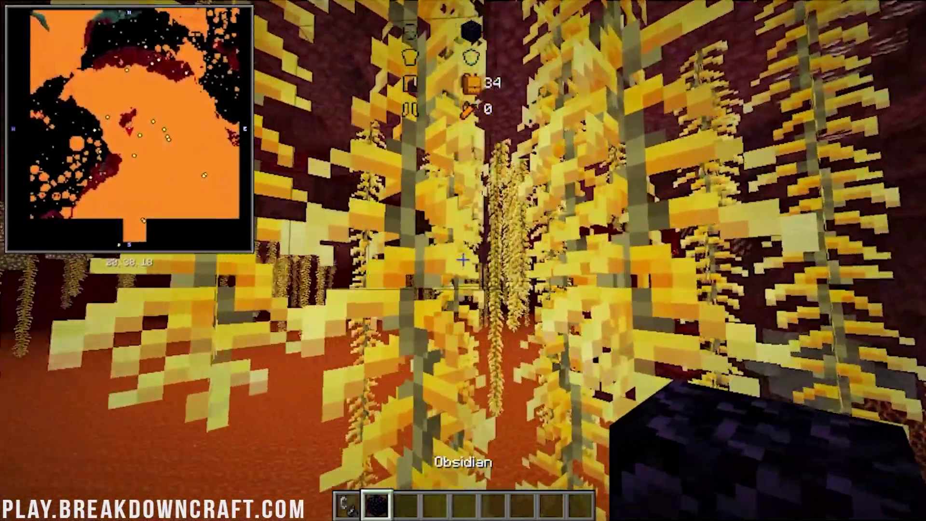
middle_click(462, 260)
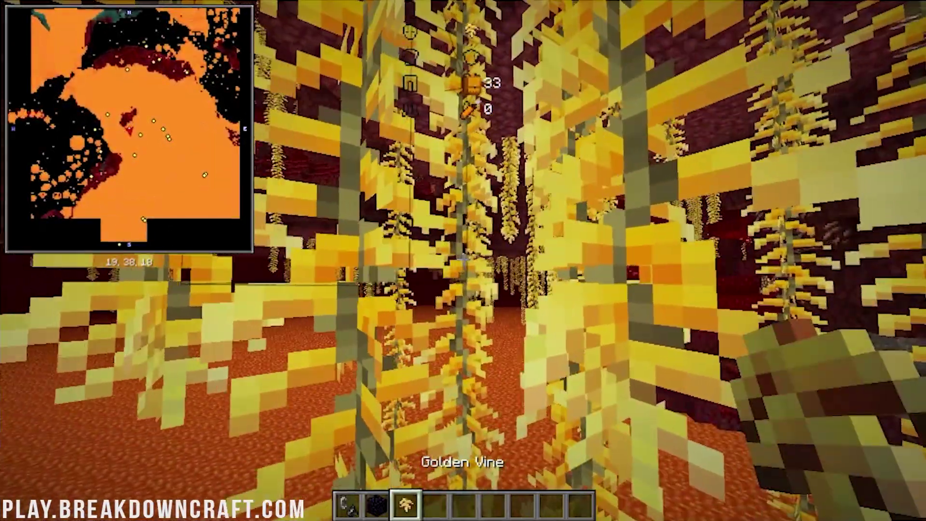
key("e")
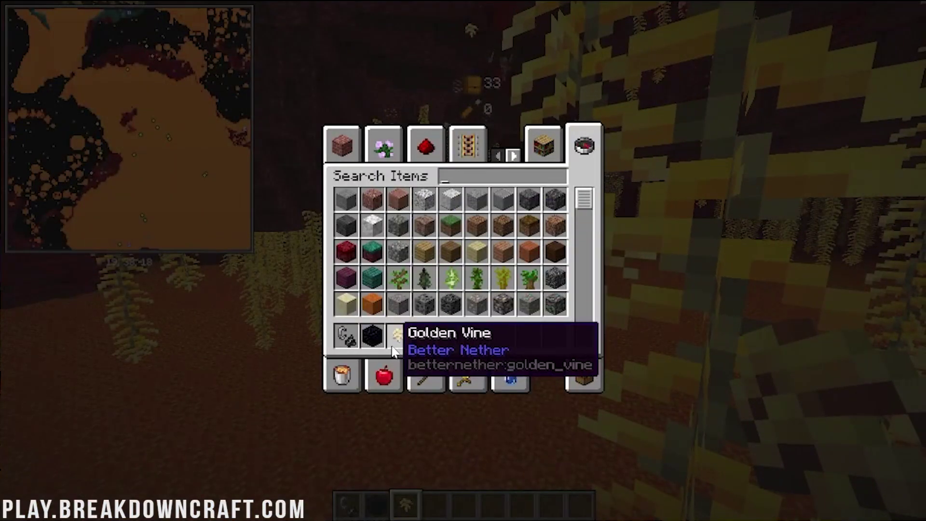
key("e")
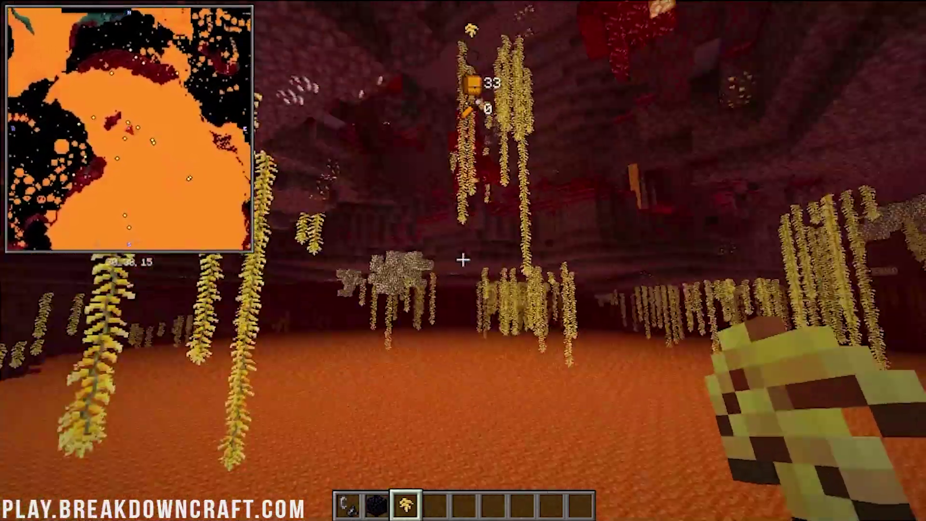
- Fly across the lava lake and copy the Weeping Vines into the hotbar
key("w")
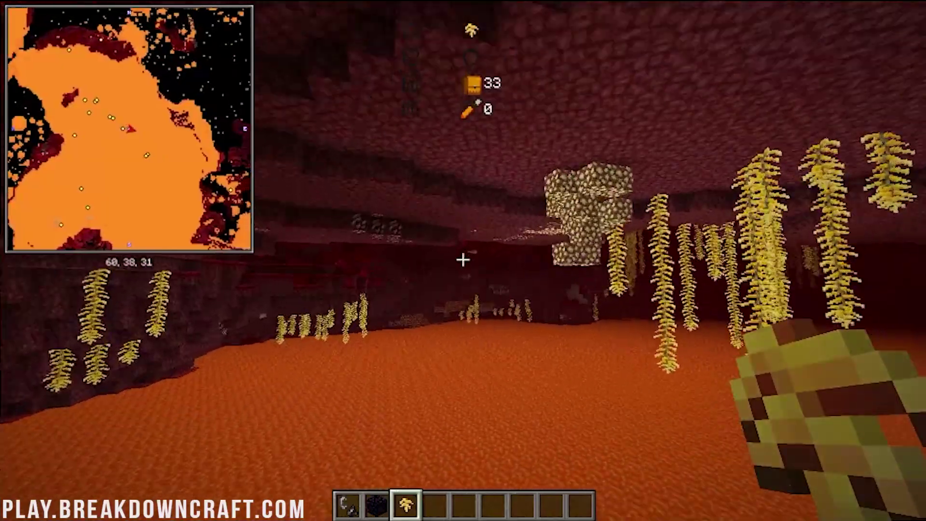
key("space")
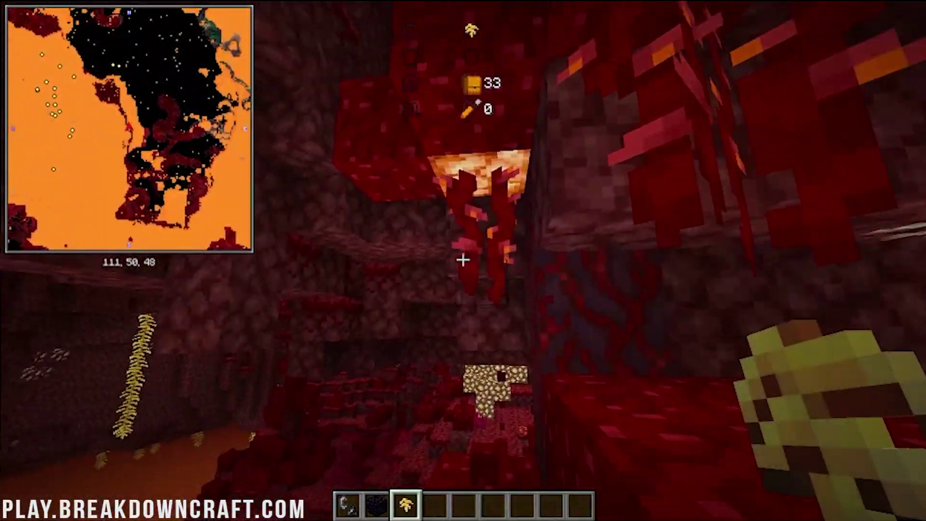
middle_click(463, 260)
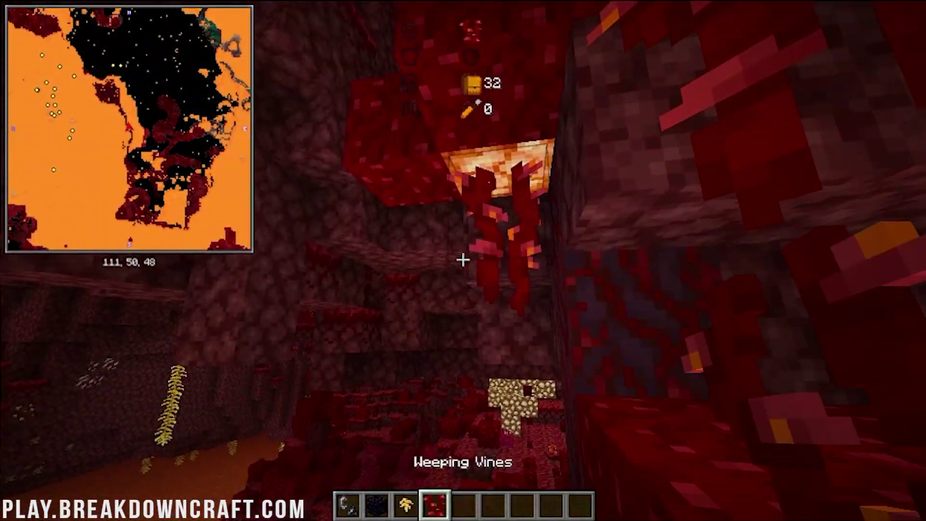
key("e")
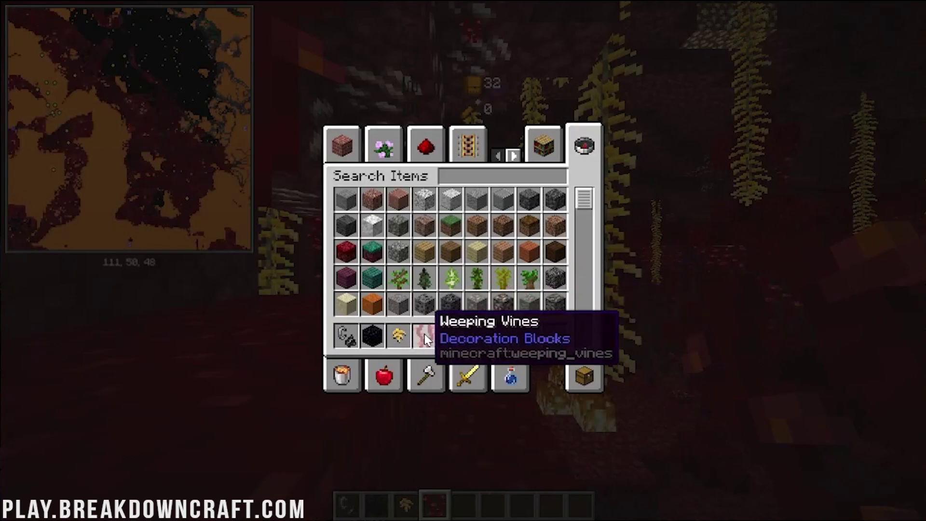
key("e")
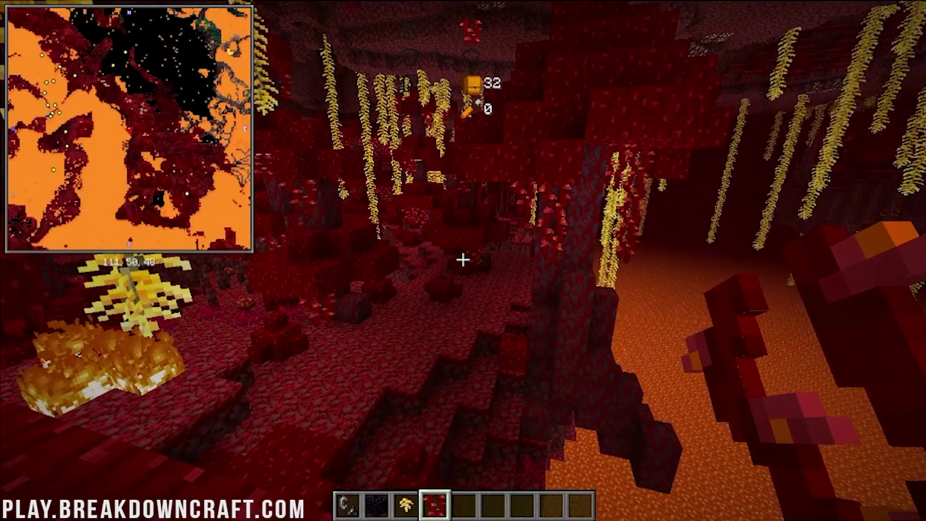
- Fly through the crimson forest out to the edge of a large lava lake
key("w")
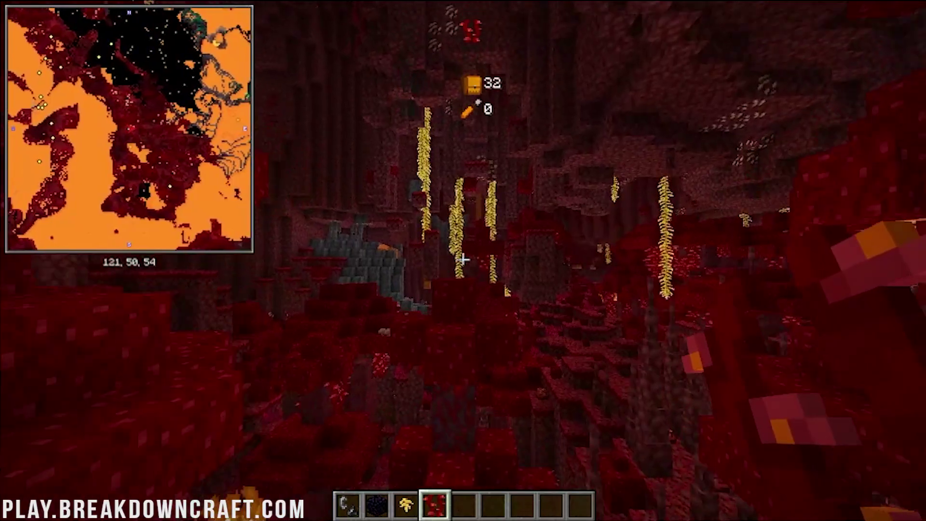
key("w")
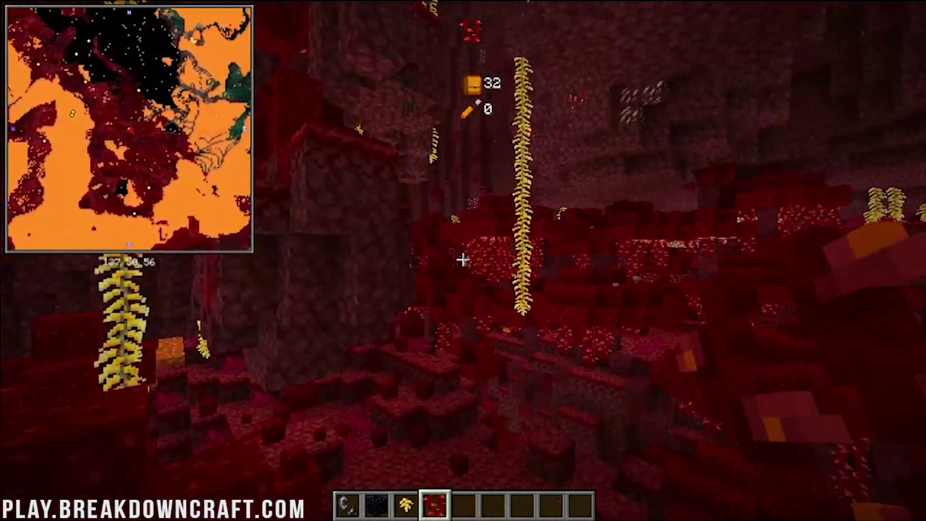
key("w")
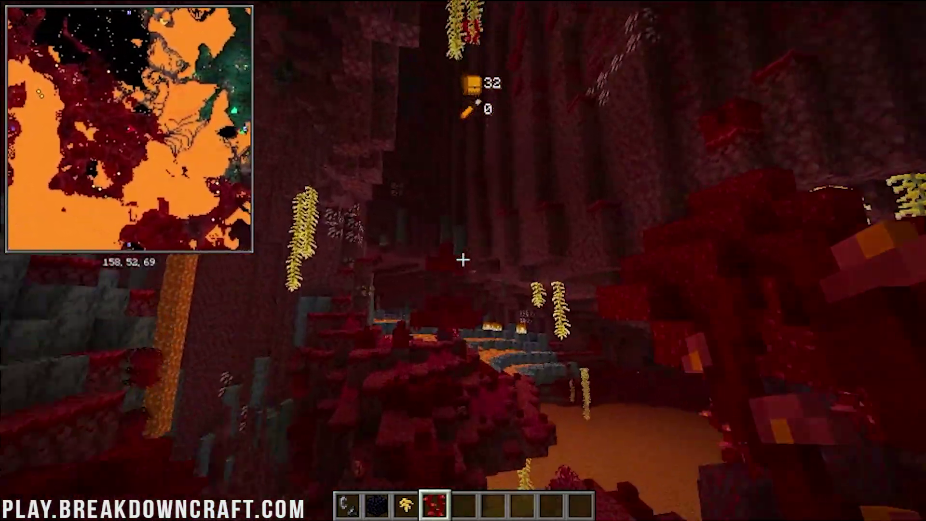
key("w")
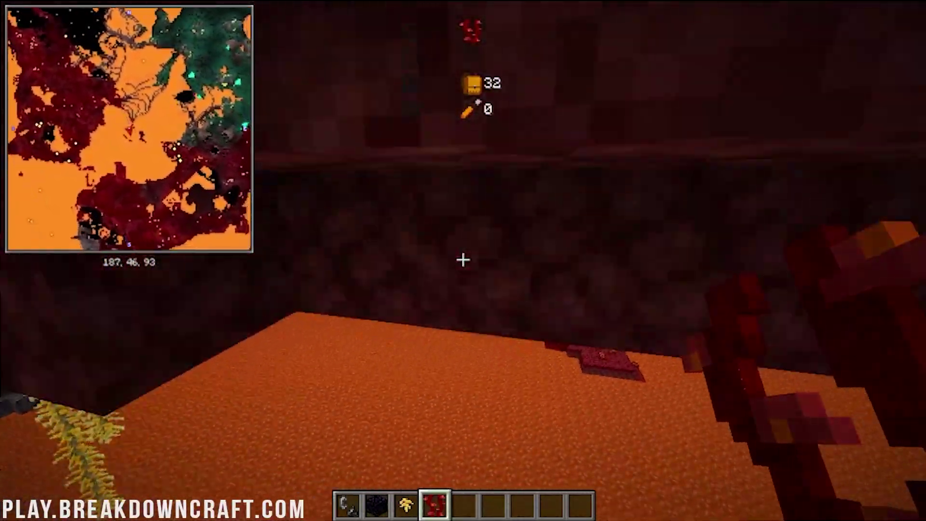
key("w")
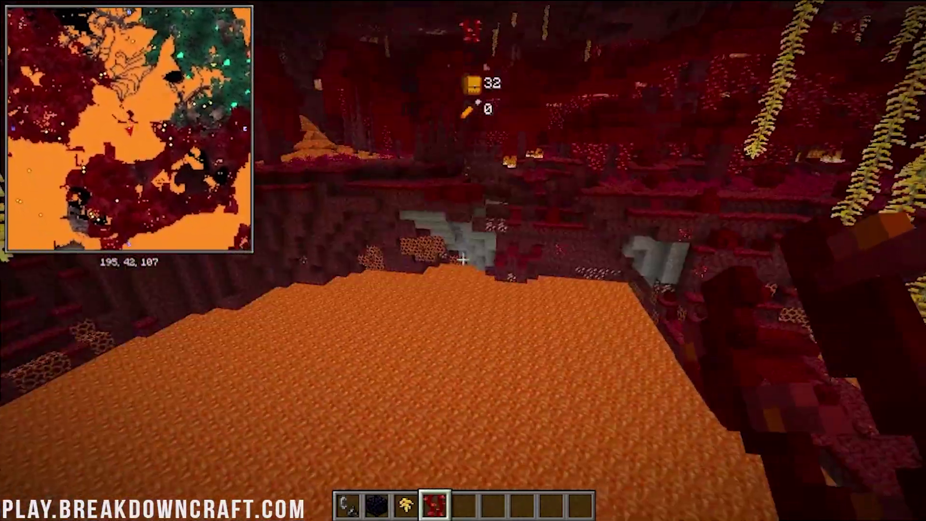
key("w")
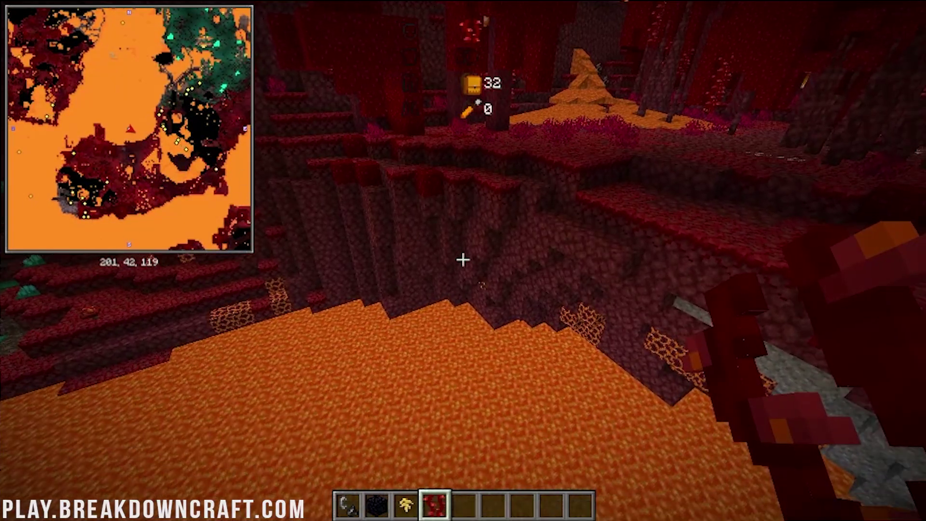
key("s")
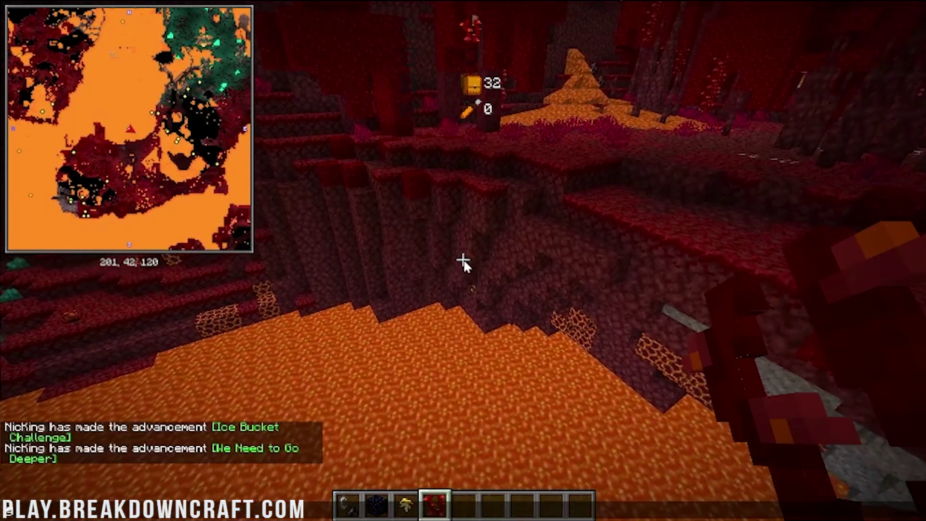
- Pause the game and bring up Xaero's Minimap settings
key("Escape")
key("Escape")
type("b")
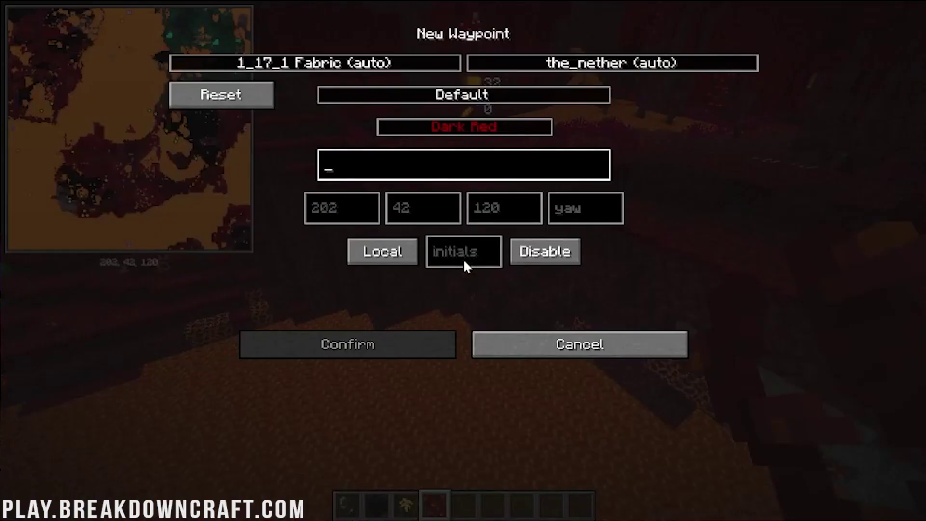
type("nhy")
key("Escape")
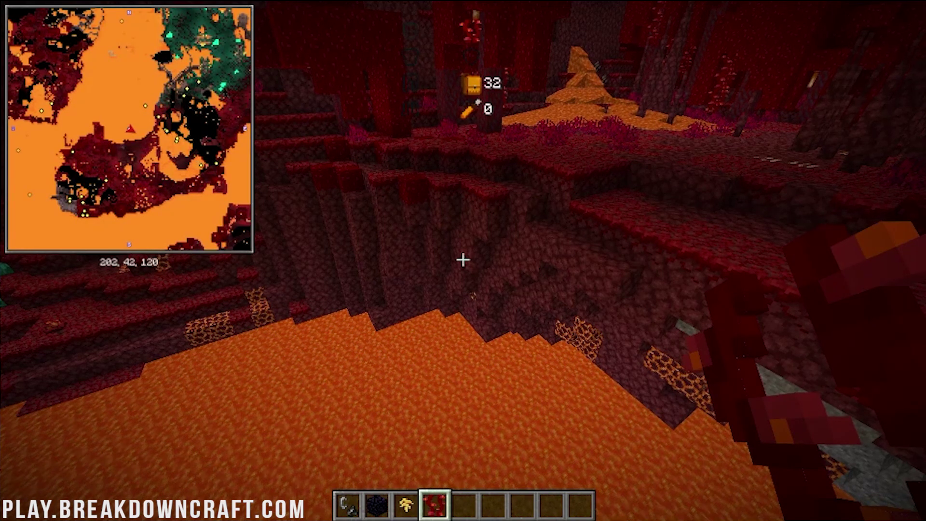
key("y")
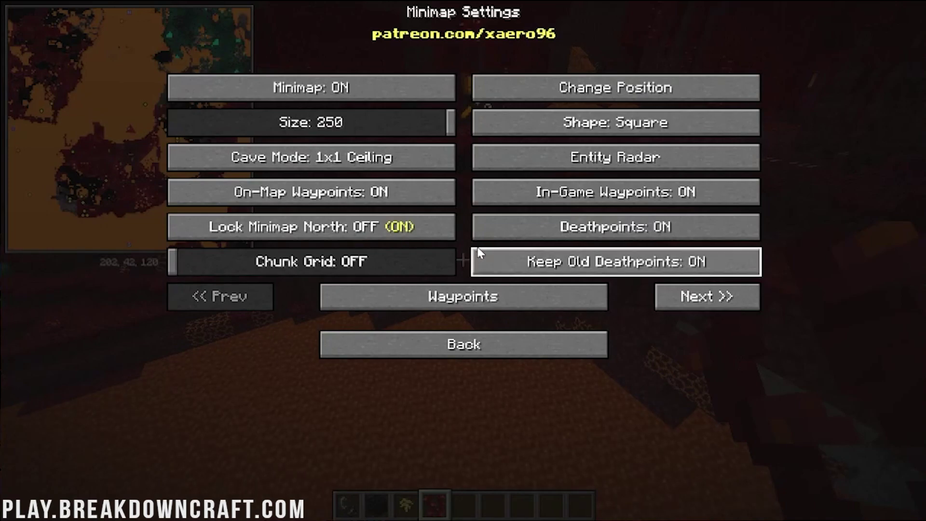
left_click(742, 87)
key("Escape")
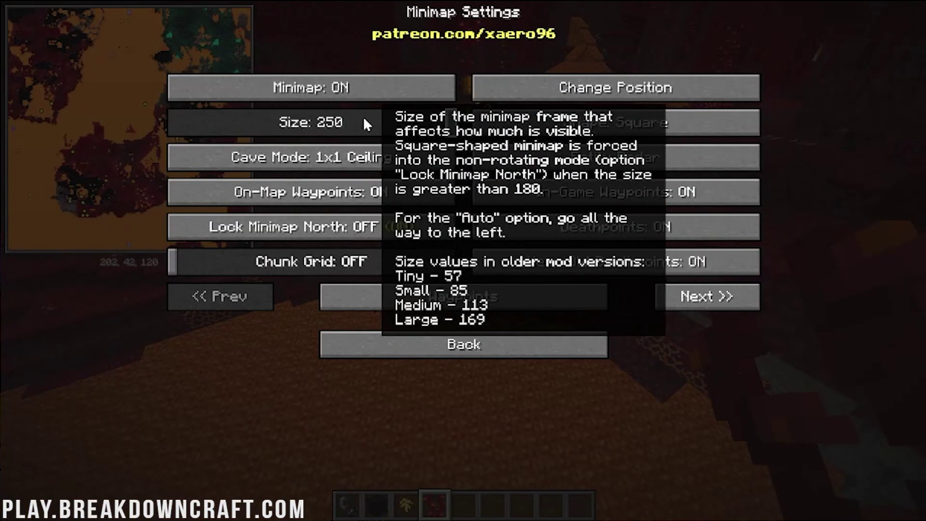
- Shrink the minimap to size 143, leave Lock Minimap North off, and set the shape to Circle
left_click(364, 121)
left_click_drag(365, 124, 300, 130)
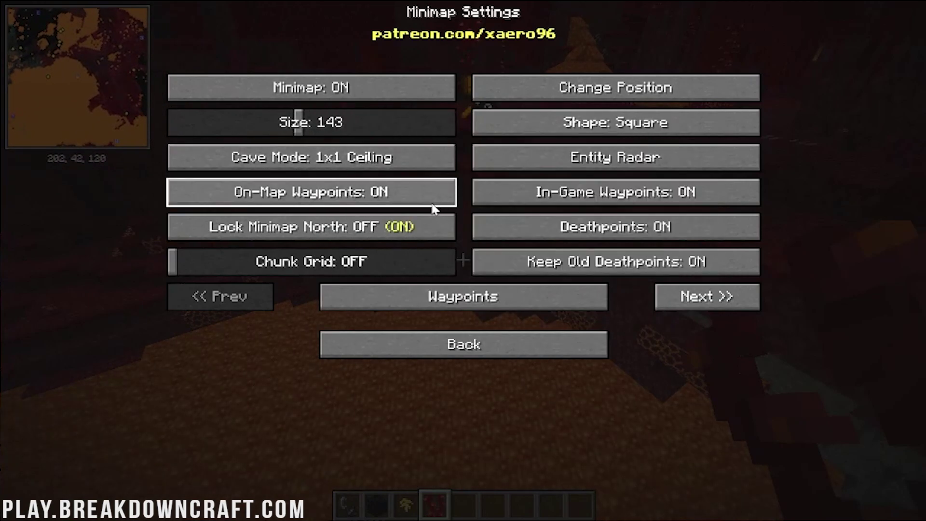
left_click(322, 236)
left_click(306, 238)
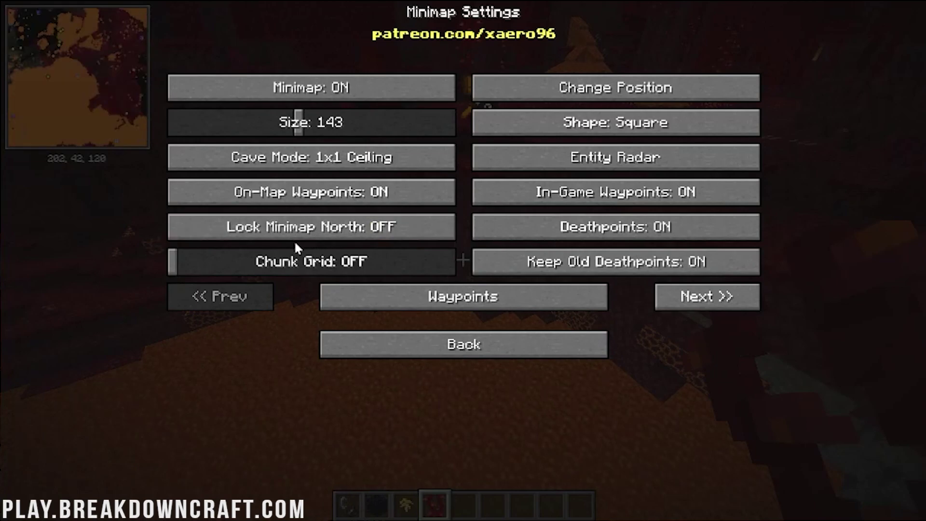
left_click(634, 128)
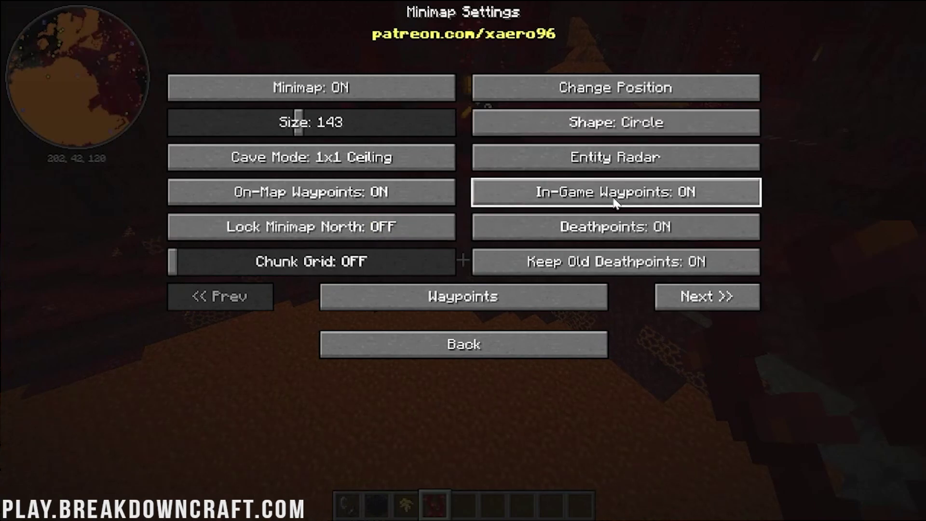
- Add a waypoint named 'Near Nether Spawn' at the lava-lake spot and return to the game
left_click(409, 295)
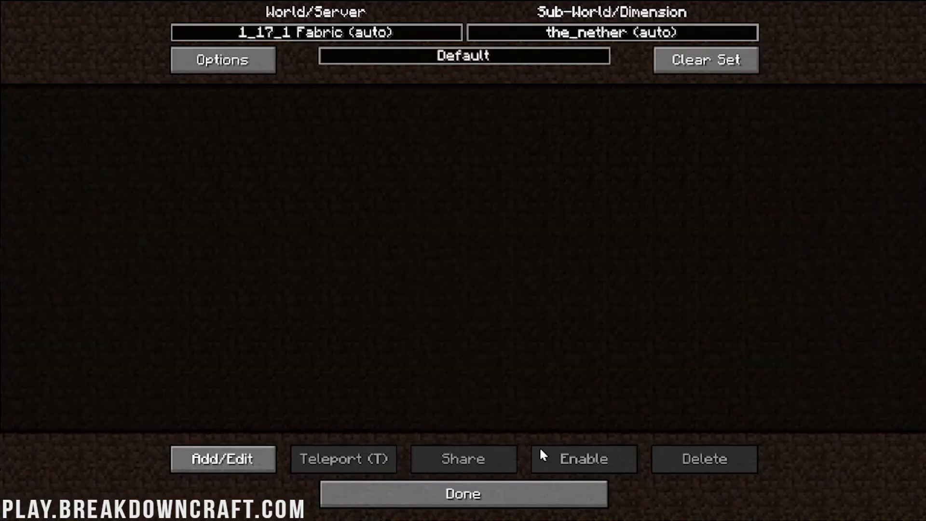
left_click(222, 460)
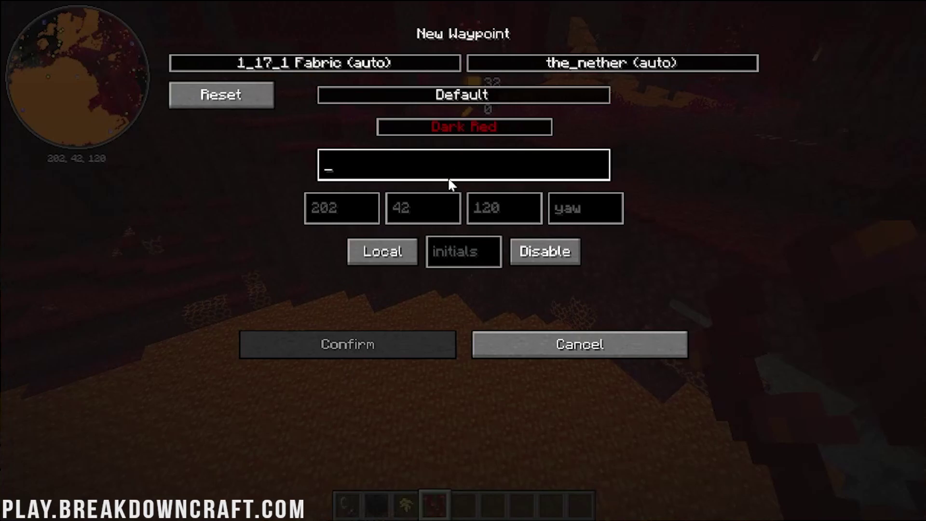
type("Near Net")
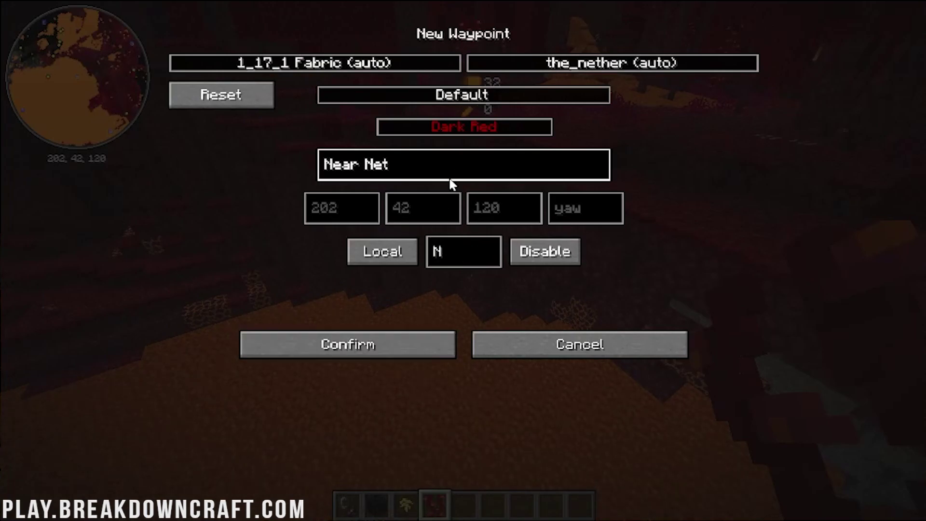
type("her 5")
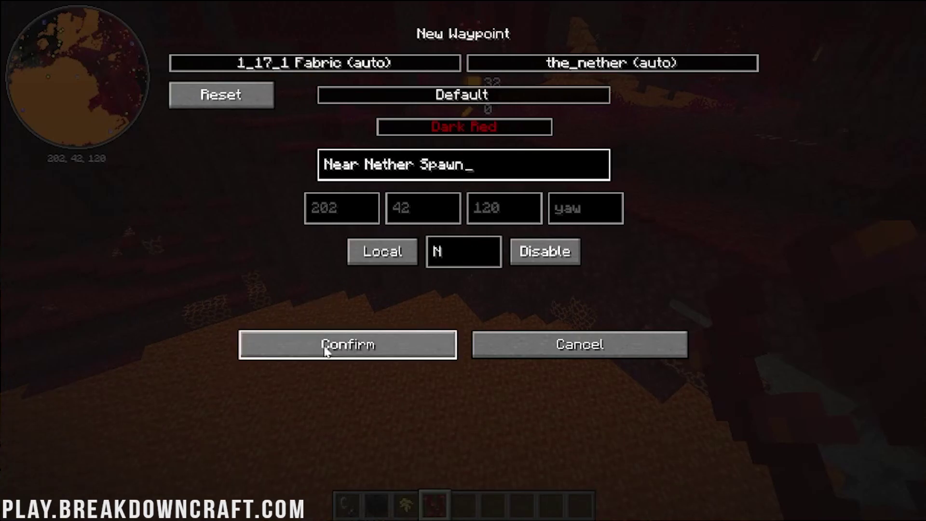
left_click(324, 346)
key("Escape")
- Fly from the lava lake through the crimson forest, across another lava lake, and up a crimson cave
key("w")
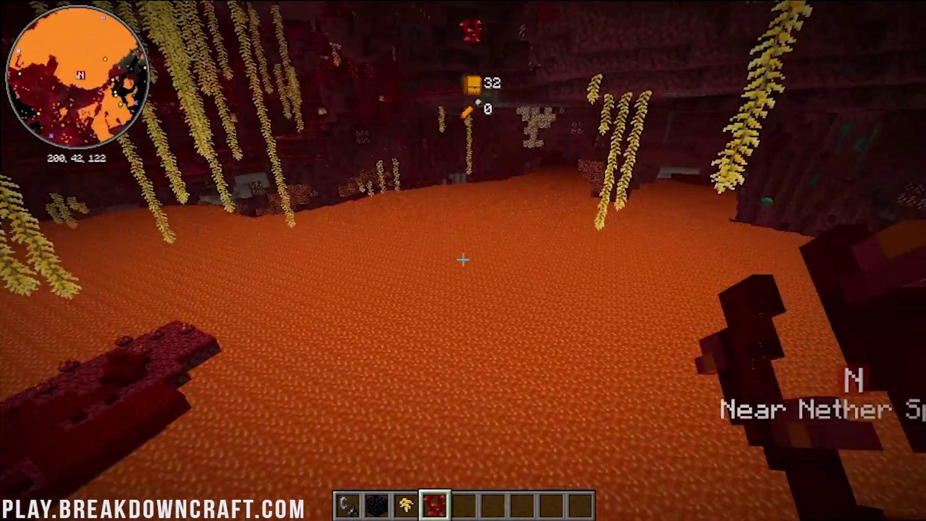
key("w")
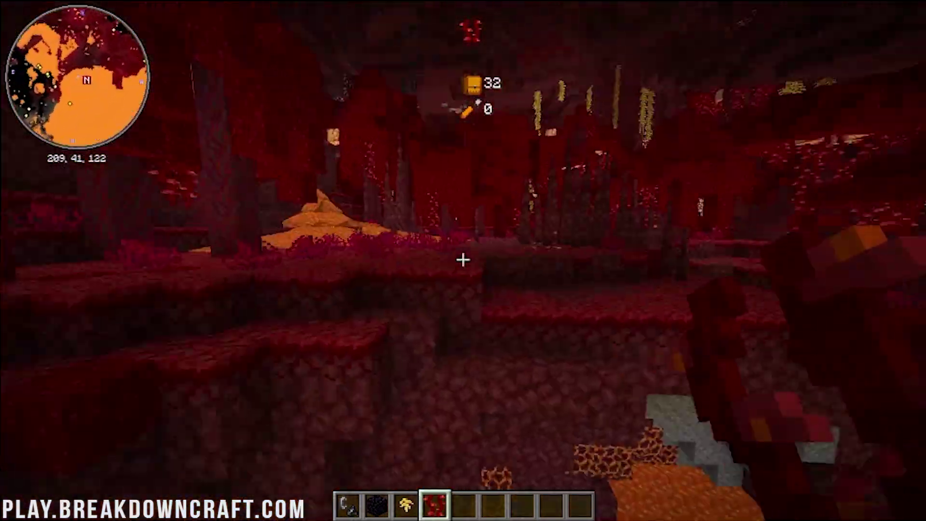
key("w")
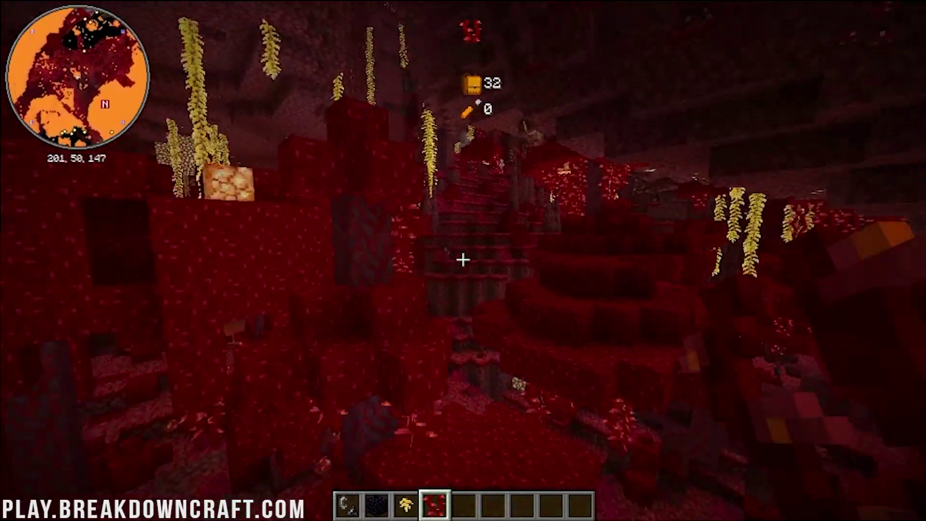
key("w")
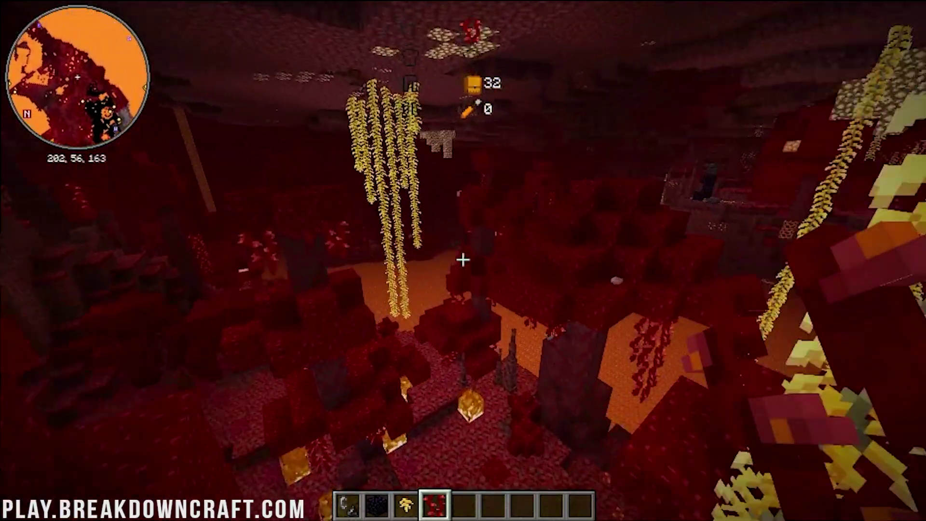
key("w")
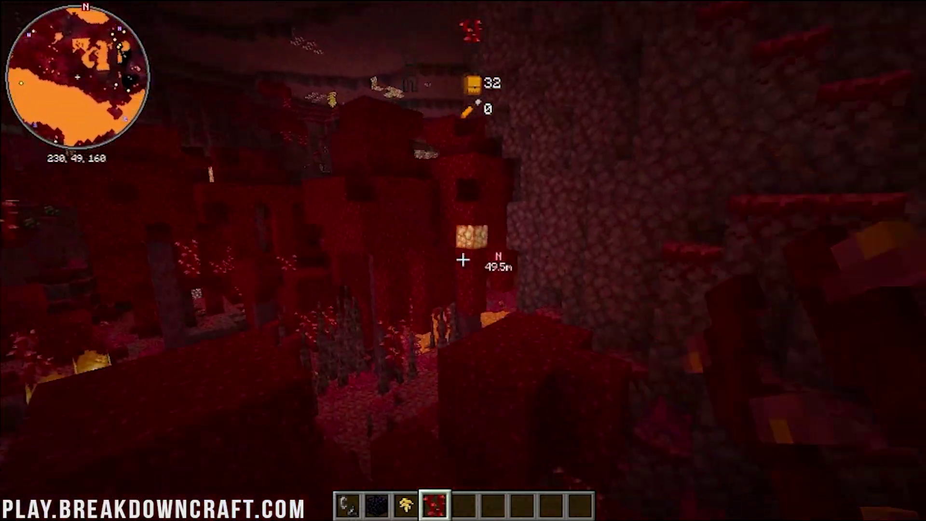
key("w")
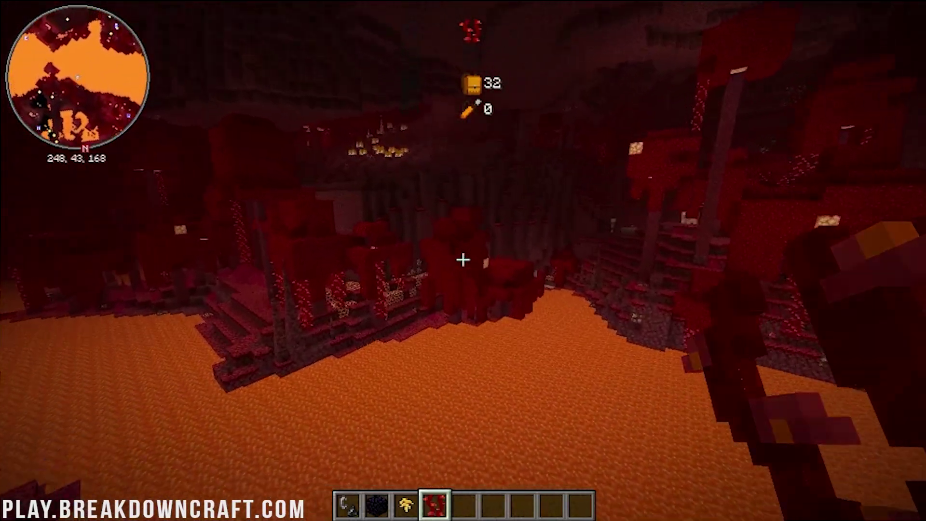
key("w")
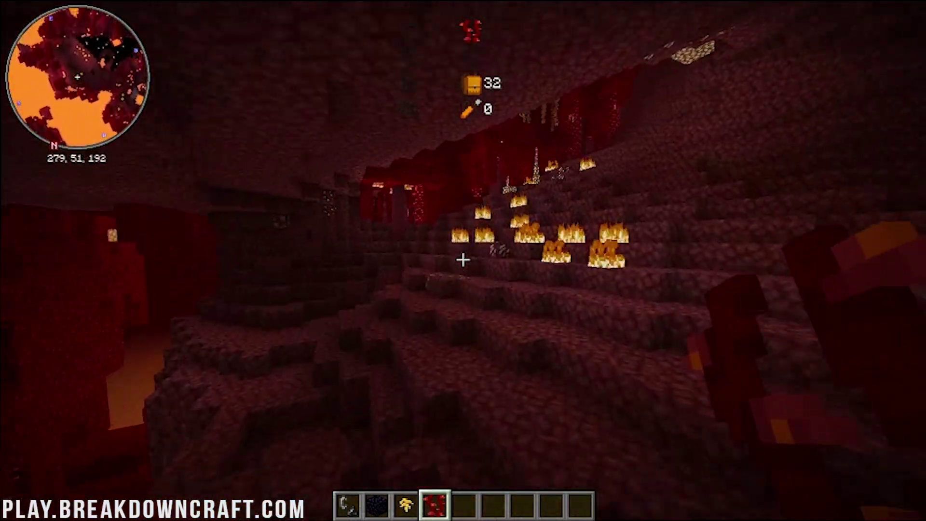
key("w")
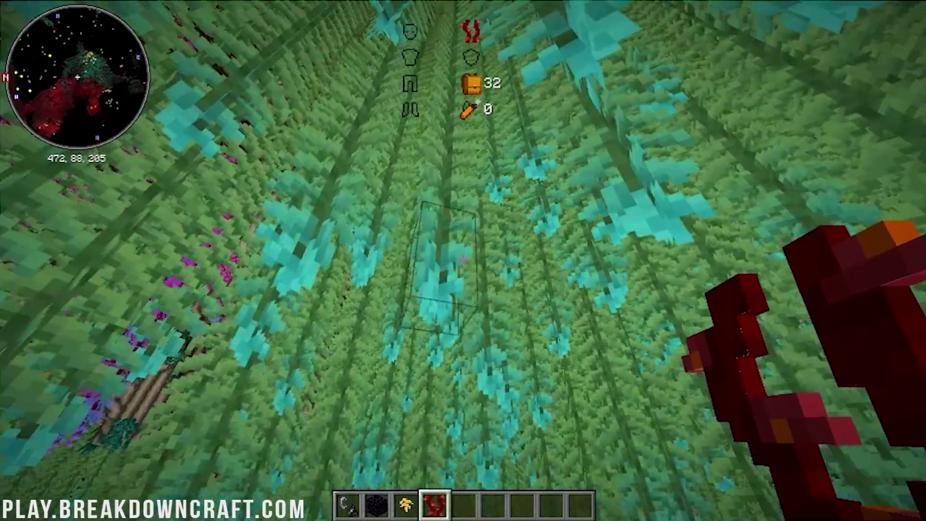
- Break the Anchor Tree Leaves to collect them and look around the teal jungle
left_click(463, 261)
scroll(463, 260, "down", 1)
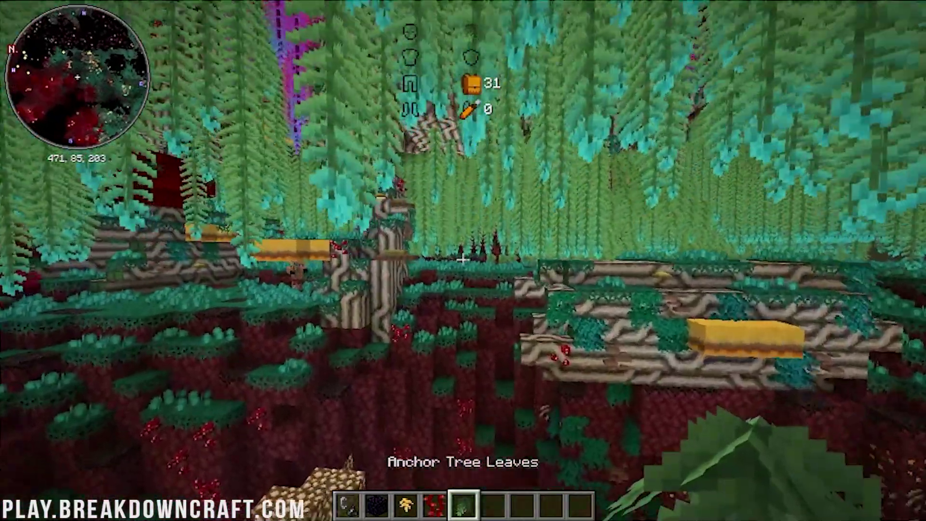
key("w")
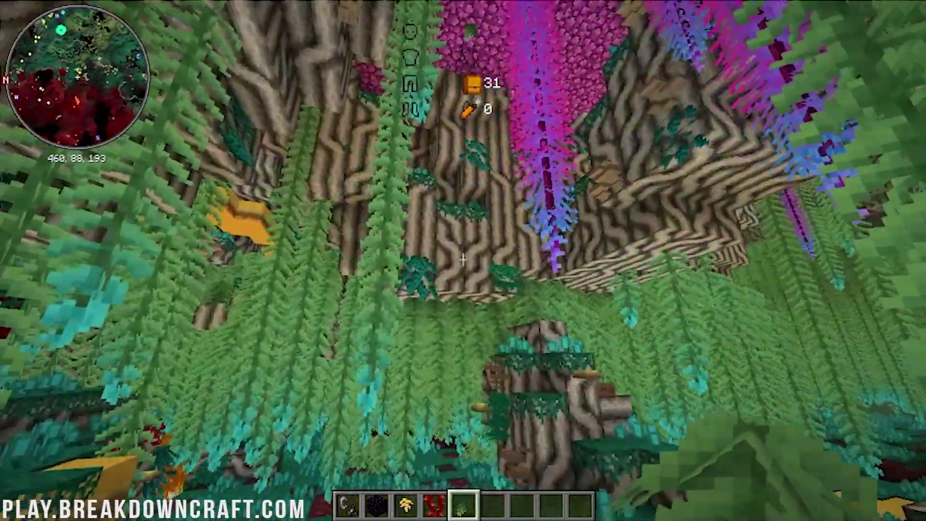
key("w")
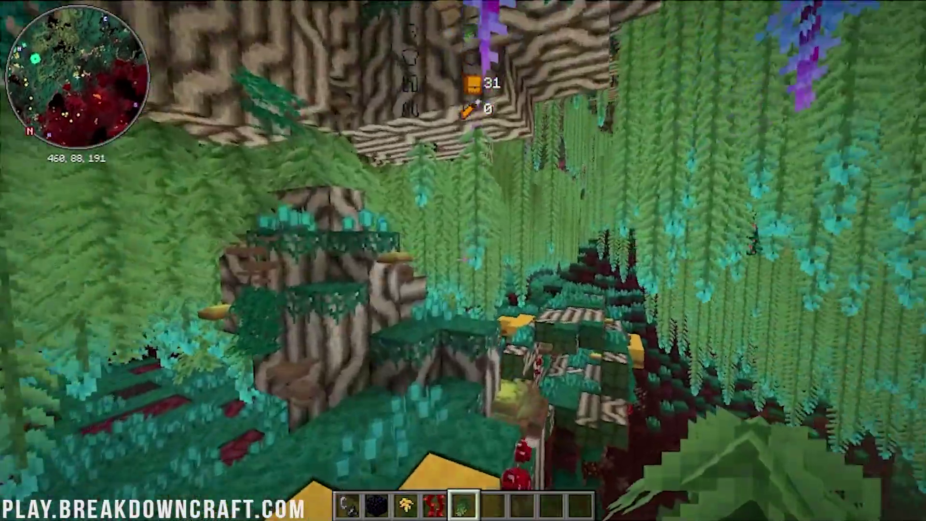